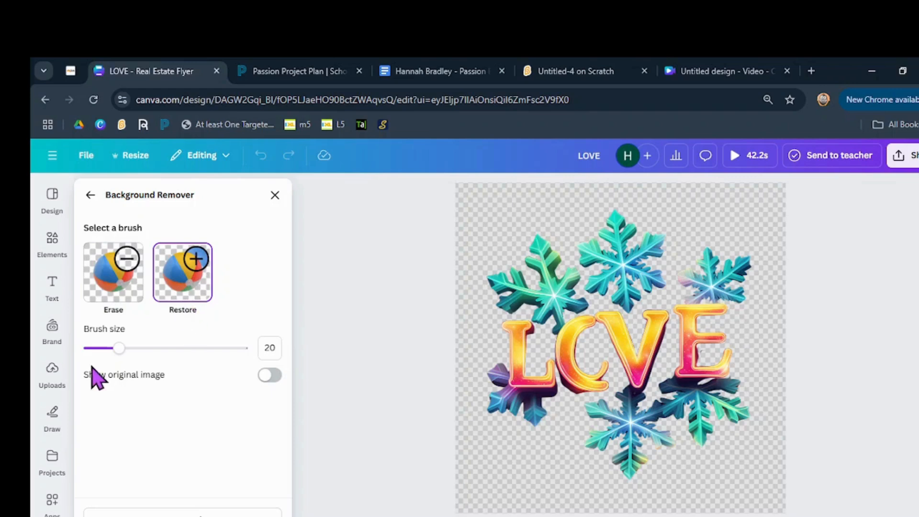
- Restore patches of the removed background around the LOVE lettering using the Restore brush at size 100
{"action": "left_click_drag", "start_coordinate": [121, 350], "coordinate": [269, 358]}
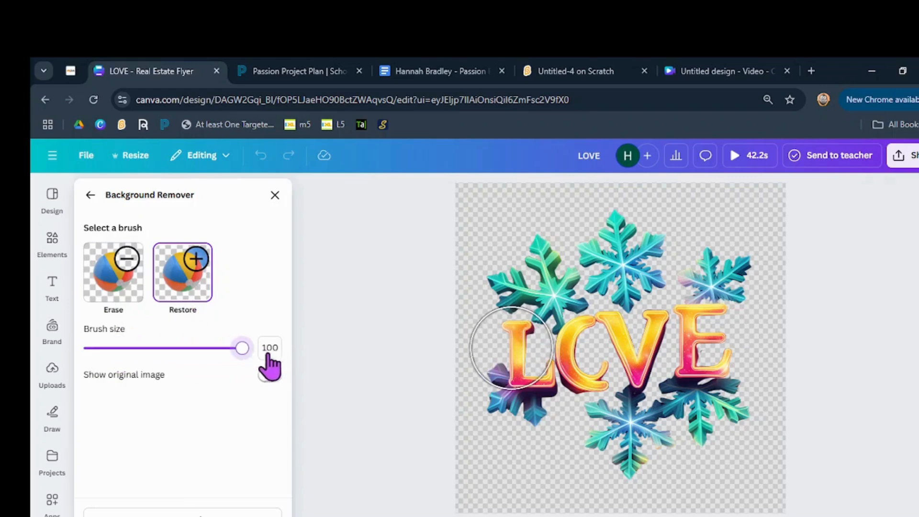
{"action": "mouse_move", "coordinate": [555, 229]}
{"action": "left_mouse_down"}
{"action": "mouse_move", "coordinate": [576, 346]}
{"action": "mouse_move", "coordinate": [493, 410]}
{"action": "mouse_move", "coordinate": [488, 439]}
{"action": "mouse_move", "coordinate": [513, 468]}
{"action": "mouse_move", "coordinate": [635, 481]}
{"action": "left_mouse_up"}
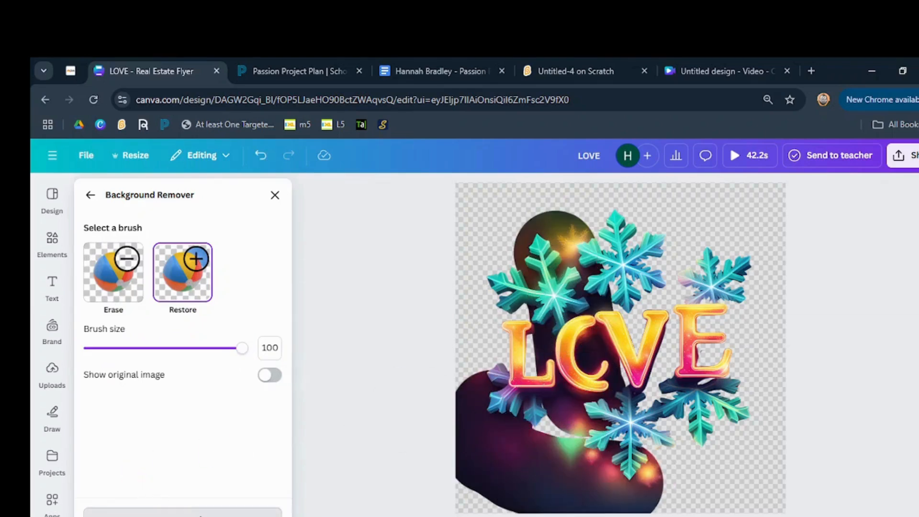
- Reset all Background Remover edits on the LOVE image and deselect it
{"action": "left_click", "coordinate": [160, 512]}
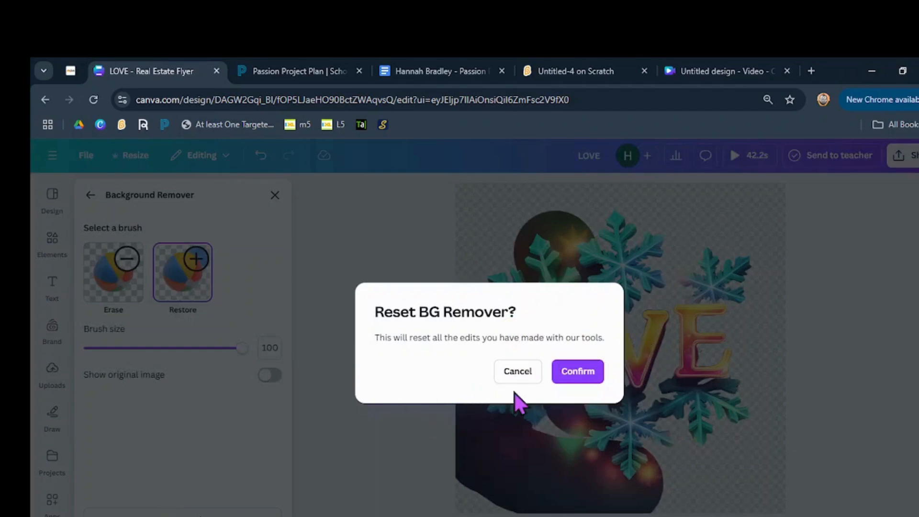
{"action": "left_click", "coordinate": [575, 371]}
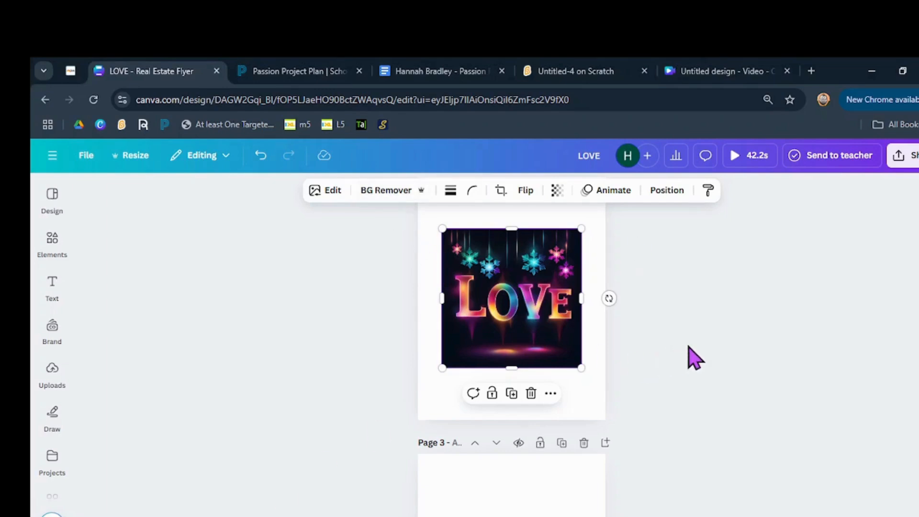
{"action": "left_click", "coordinate": [689, 349]}
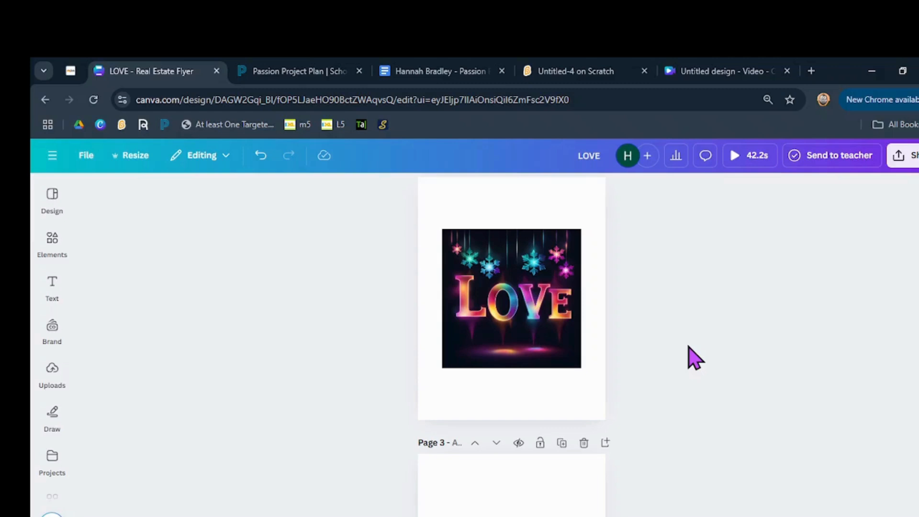
- Erase the LOVE lettering, the snowflakes and their leftover fragments from the page 2 image using Magic Eraser with brush size 100
{"action": "left_click", "coordinate": [549, 302]}
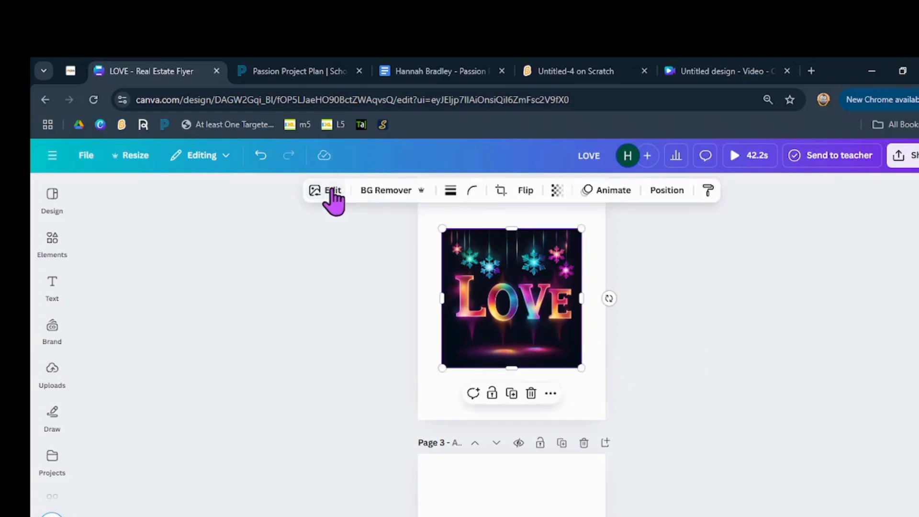
{"action": "left_click", "coordinate": [342, 194]}
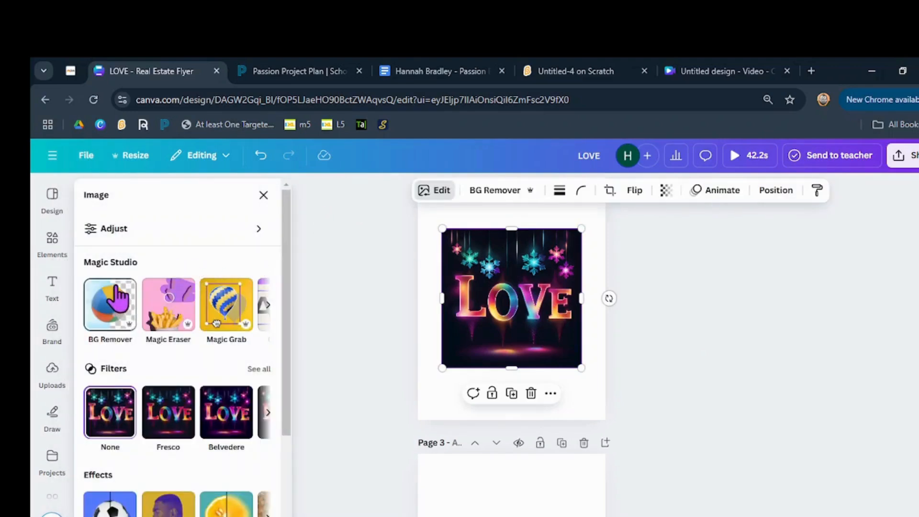
{"action": "left_click", "coordinate": [171, 302]}
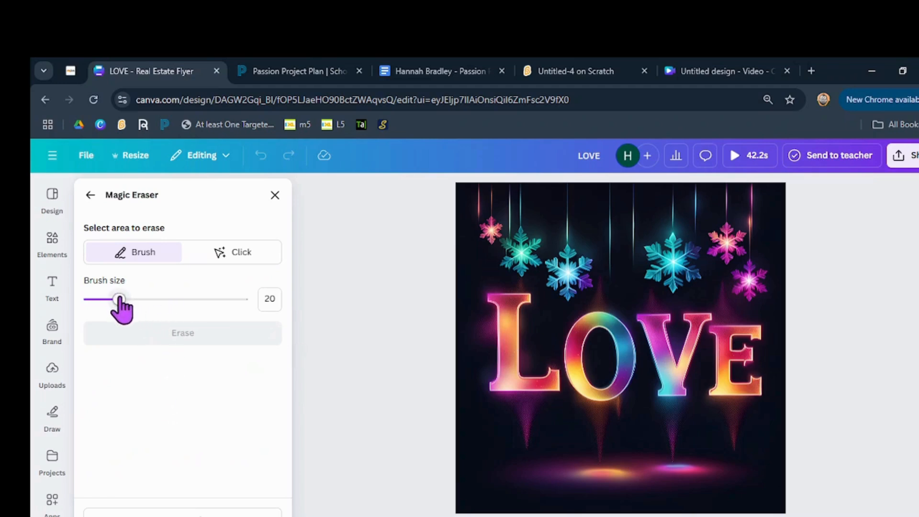
{"action": "left_click_drag", "start_coordinate": [119, 299], "coordinate": [271, 297]}
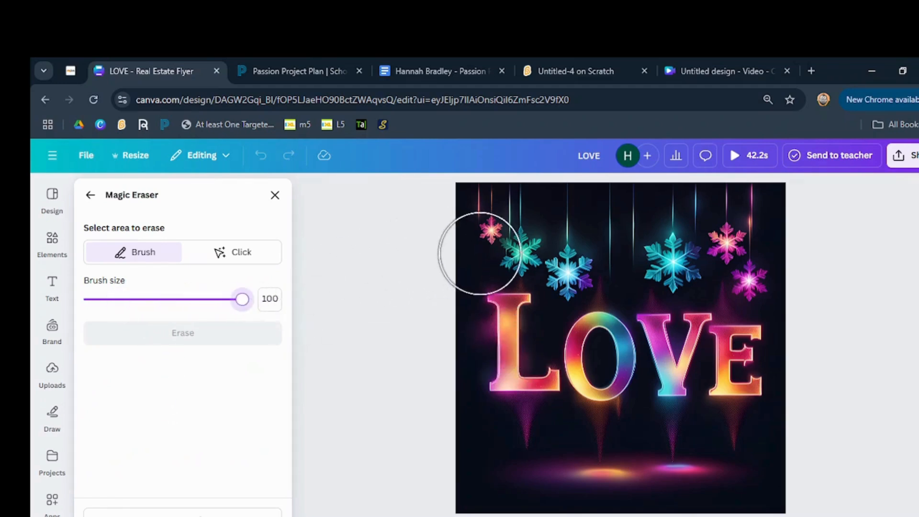
{"action": "mouse_move", "coordinate": [482, 253]}
{"action": "left_mouse_down"}
{"action": "mouse_move", "coordinate": [559, 470]}
{"action": "mouse_move", "coordinate": [530, 482]}
{"action": "mouse_move", "coordinate": [506, 328]}
{"action": "mouse_move", "coordinate": [475, 292]}
{"action": "mouse_move", "coordinate": [536, 465]}
{"action": "mouse_move", "coordinate": [534, 507]}
{"action": "mouse_move", "coordinate": [507, 516]}
{"action": "mouse_move", "coordinate": [458, 440]}
{"action": "mouse_move", "coordinate": [457, 320]}
{"action": "left_mouse_up"}
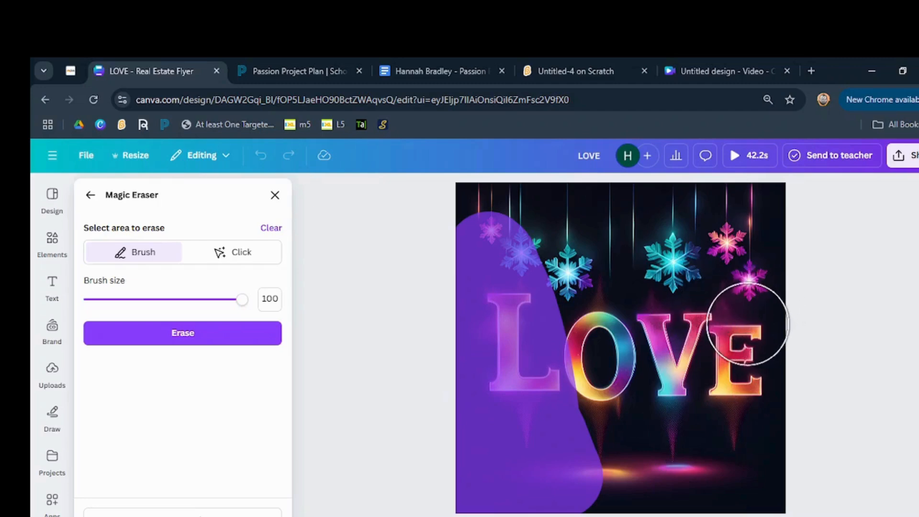
{"action": "mouse_move", "coordinate": [750, 329]}
{"action": "left_mouse_down"}
{"action": "mouse_move", "coordinate": [745, 428]}
{"action": "mouse_move", "coordinate": [715, 476]}
{"action": "mouse_move", "coordinate": [678, 476]}
{"action": "mouse_move", "coordinate": [628, 441]}
{"action": "mouse_move", "coordinate": [610, 439]}
{"action": "mouse_move", "coordinate": [812, 412]}
{"action": "left_mouse_up"}
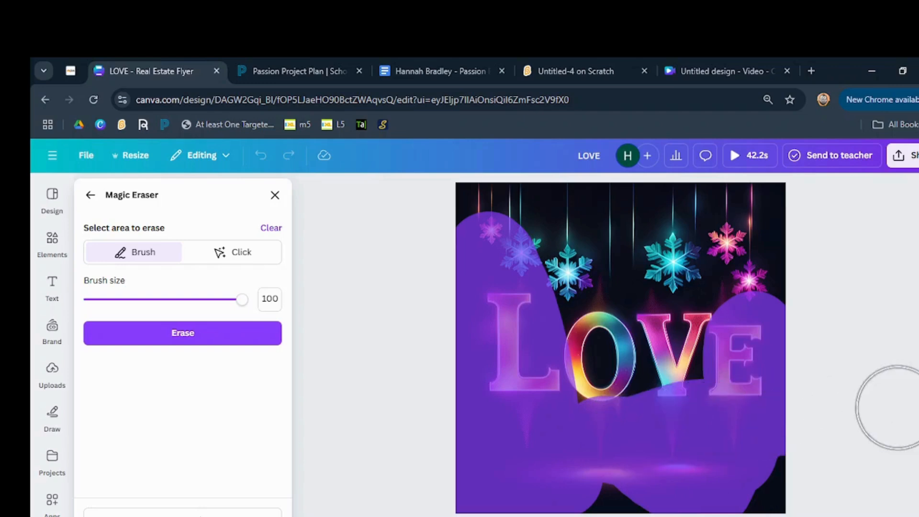
{"action": "mouse_move", "coordinate": [602, 323]}
{"action": "left_mouse_down"}
{"action": "mouse_move", "coordinate": [597, 474]}
{"action": "mouse_move", "coordinate": [643, 397]}
{"action": "mouse_move", "coordinate": [725, 384]}
{"action": "mouse_move", "coordinate": [763, 357]}
{"action": "mouse_move", "coordinate": [797, 292]}
{"action": "mouse_move", "coordinate": [775, 353]}
{"action": "left_mouse_up"}
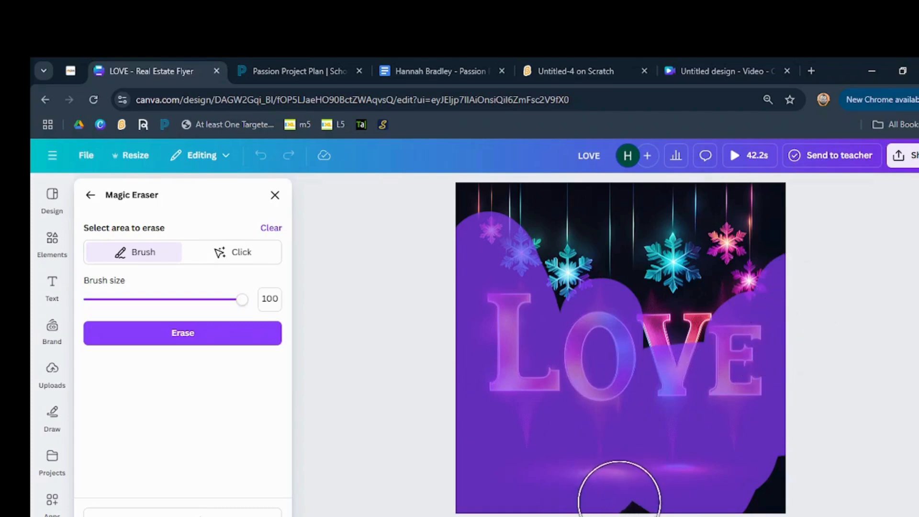
{"action": "mouse_move", "coordinate": [619, 501]}
{"action": "left_mouse_down"}
{"action": "mouse_move", "coordinate": [806, 450]}
{"action": "mouse_move", "coordinate": [777, 485]}
{"action": "mouse_move", "coordinate": [685, 322]}
{"action": "mouse_move", "coordinate": [593, 334]}
{"action": "mouse_move", "coordinate": [560, 293]}
{"action": "mouse_move", "coordinate": [658, 290]}
{"action": "mouse_move", "coordinate": [547, 239]}
{"action": "mouse_move", "coordinate": [543, 260]}
{"action": "mouse_move", "coordinate": [566, 293]}
{"action": "mouse_move", "coordinate": [559, 281]}
{"action": "mouse_move", "coordinate": [633, 280]}
{"action": "mouse_move", "coordinate": [752, 255]}
{"action": "mouse_move", "coordinate": [763, 230]}
{"action": "mouse_move", "coordinate": [748, 240]}
{"action": "mouse_move", "coordinate": [746, 220]}
{"action": "mouse_move", "coordinate": [735, 237]}
{"action": "mouse_move", "coordinate": [746, 220]}
{"action": "mouse_move", "coordinate": [748, 304]}
{"action": "left_mouse_up"}
{"action": "left_click", "coordinate": [562, 288]}
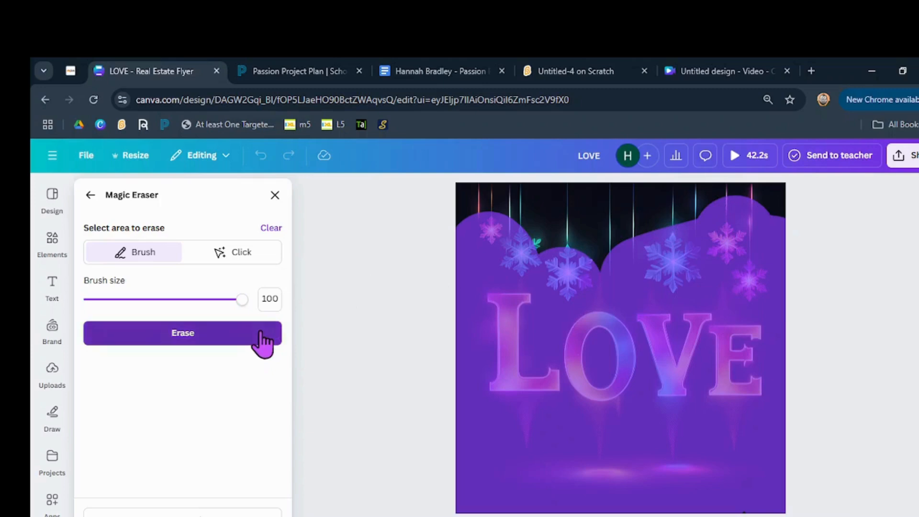
{"action": "left_click", "coordinate": [263, 337]}
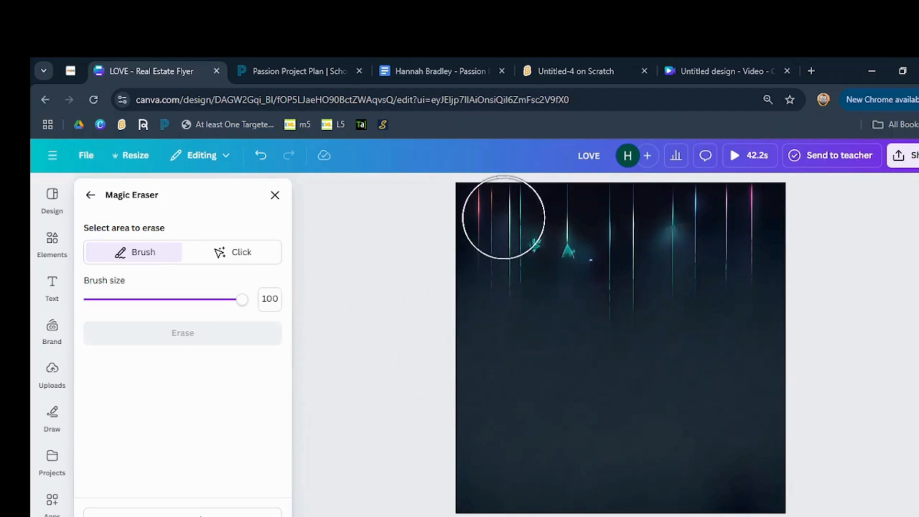
{"action": "mouse_move", "coordinate": [502, 216]}
{"action": "left_mouse_down"}
{"action": "mouse_move", "coordinate": [509, 232]}
{"action": "mouse_move", "coordinate": [583, 258]}
{"action": "mouse_move", "coordinate": [666, 257]}
{"action": "left_mouse_up"}
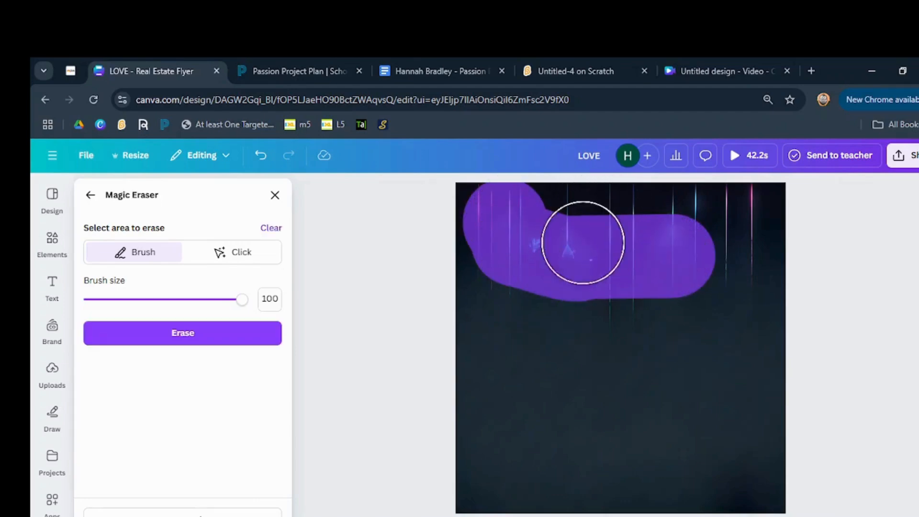
{"action": "left_click", "coordinate": [234, 335]}
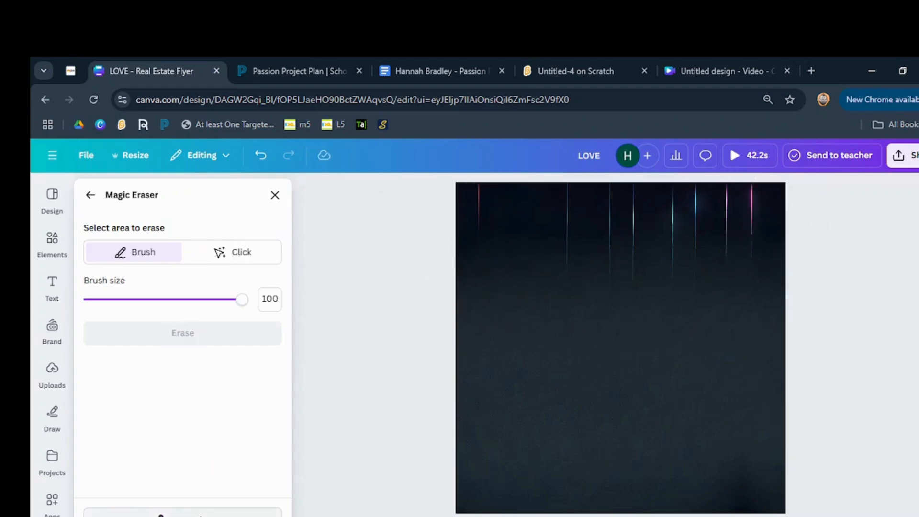
- Reset all Magic Eraser edits on the page 2 image and undo the last change
{"action": "left_click", "coordinate": [239, 511]}
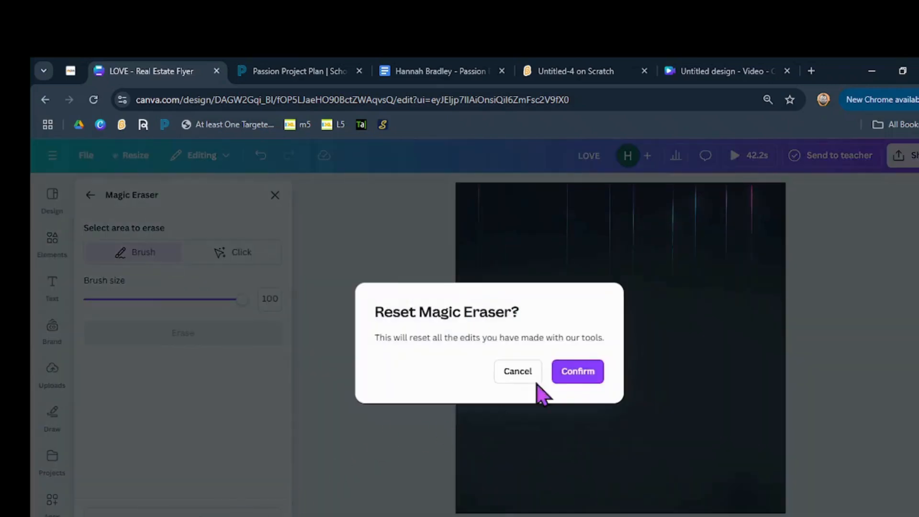
{"action": "left_click", "coordinate": [588, 373]}
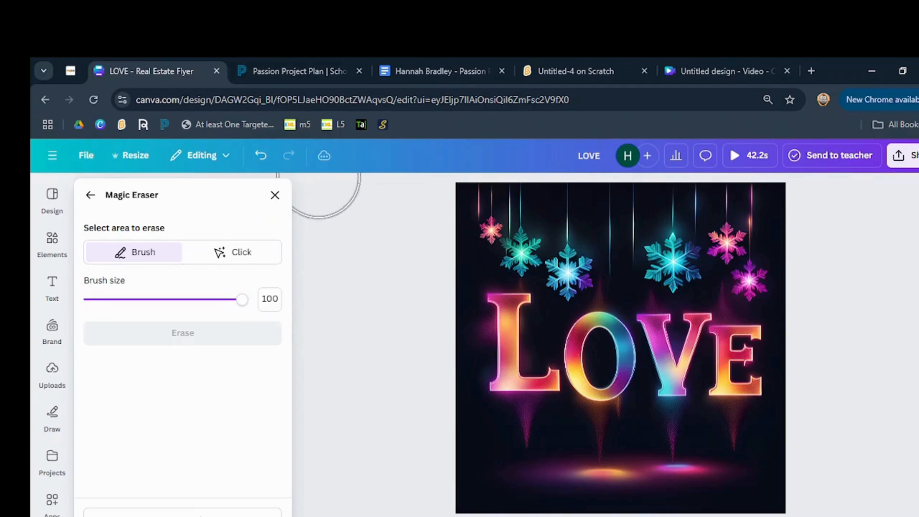
{"action": "left_click", "coordinate": [275, 196]}
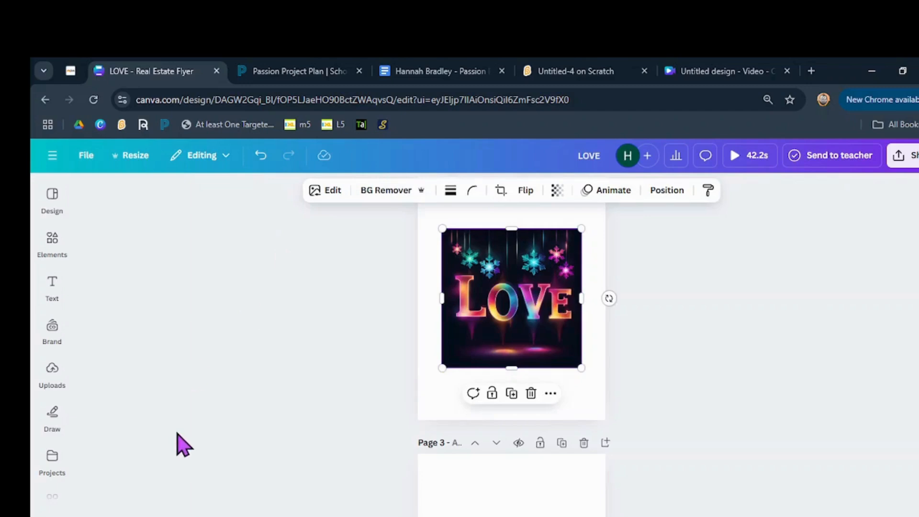
{"action": "key", "text": "ctrl+z"}
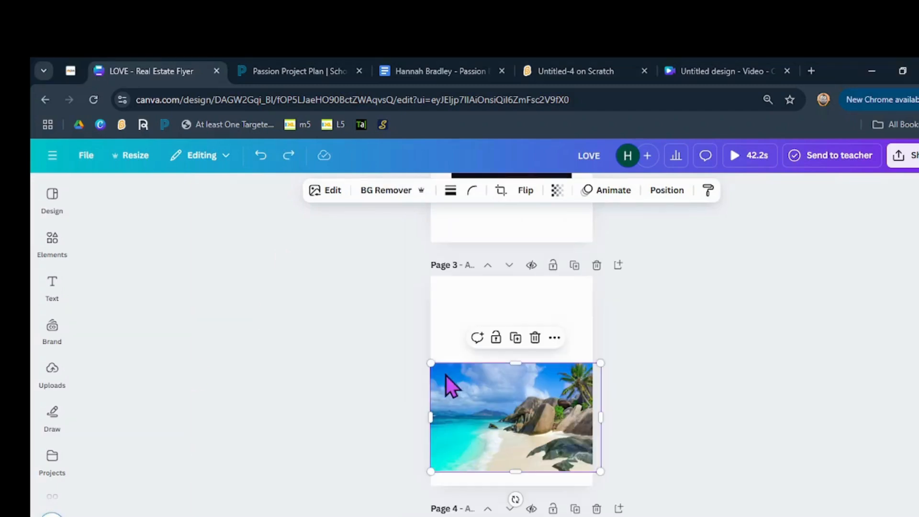
- Start Magic Grab on the page 3 beach photo and select the two large boulders and the rock behind the palm tree
{"action": "left_click", "coordinate": [324, 194]}
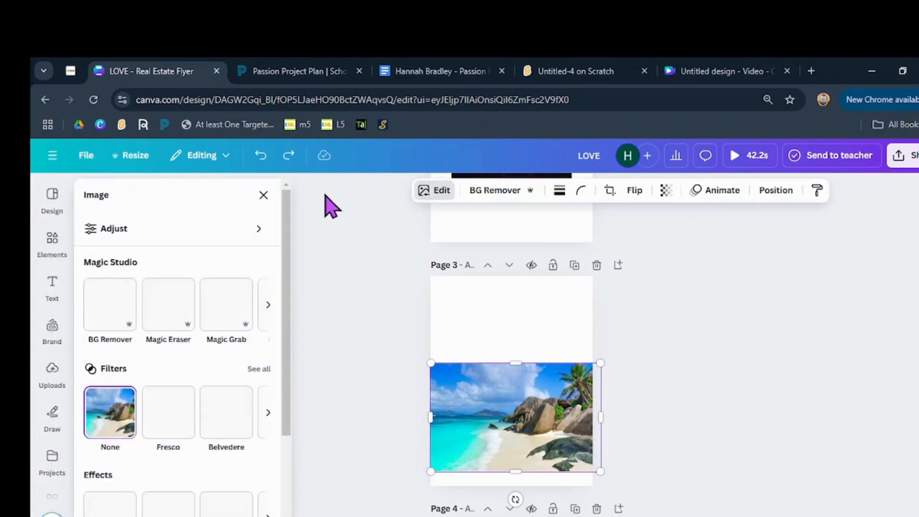
{"action": "left_click", "coordinate": [225, 310]}
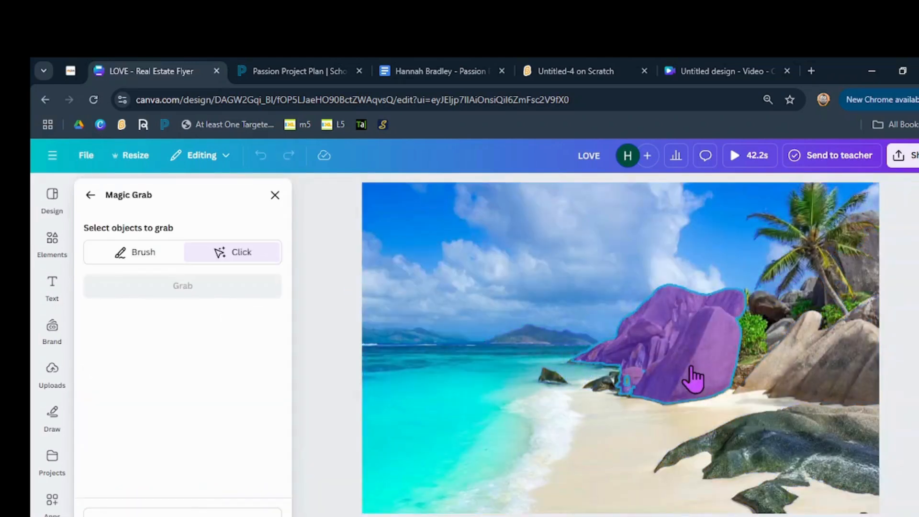
{"action": "left_click", "coordinate": [694, 370]}
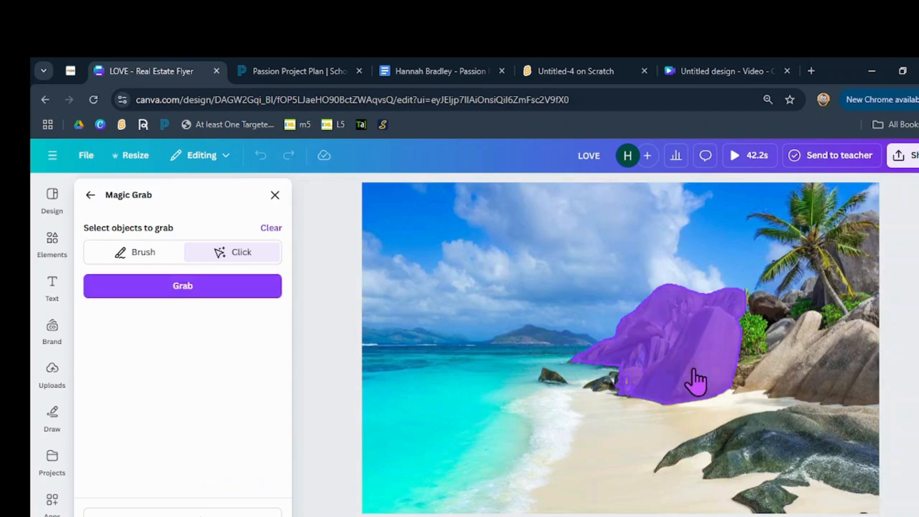
{"action": "left_click", "coordinate": [831, 346]}
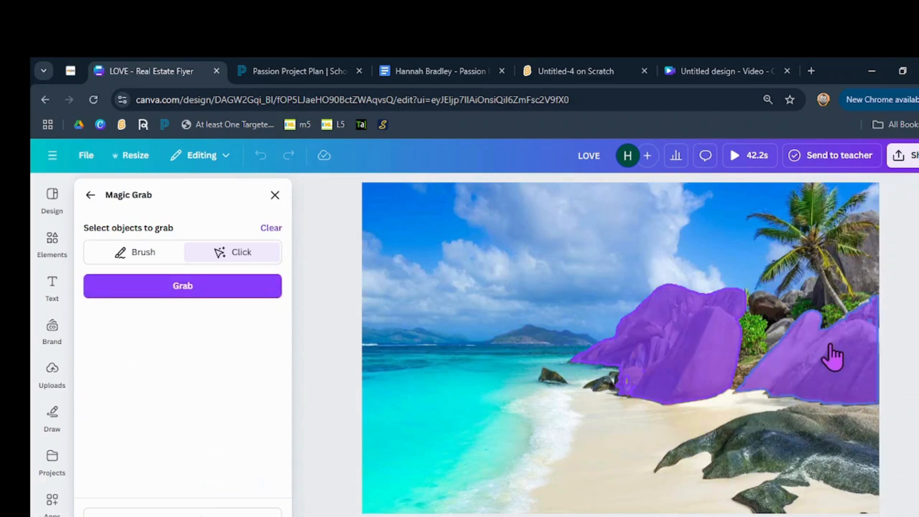
{"action": "left_click", "coordinate": [863, 267]}
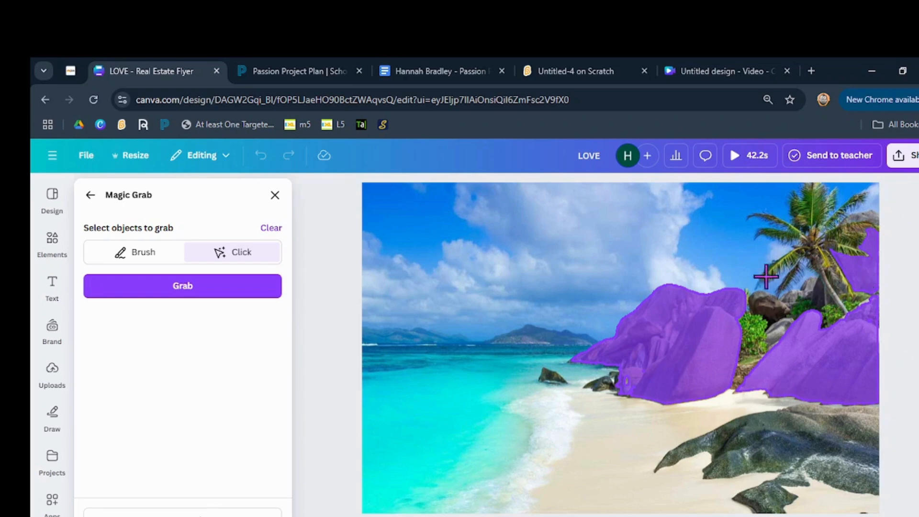
- Add the smaller boulders, the green bushes between the rocks and the dark foreground rocks to the Magic Grab selection
{"action": "left_click", "coordinate": [779, 312]}
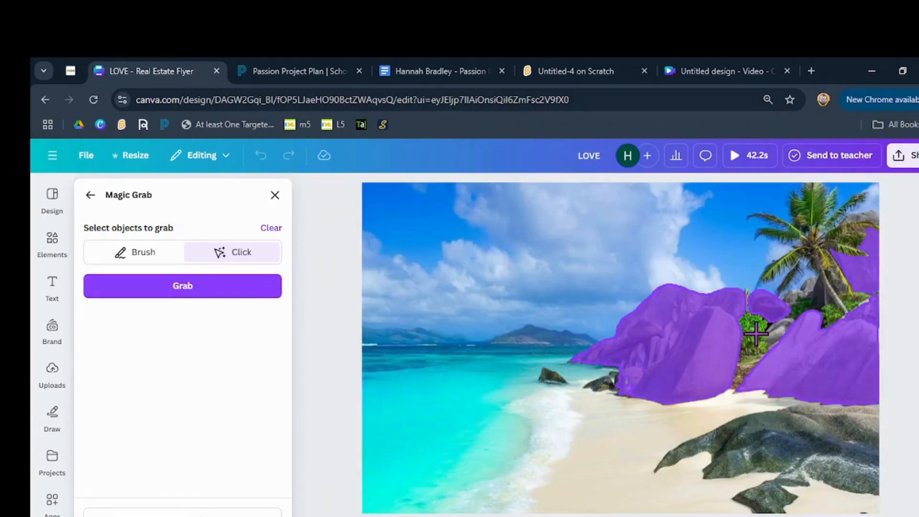
{"action": "left_click", "coordinate": [742, 338]}
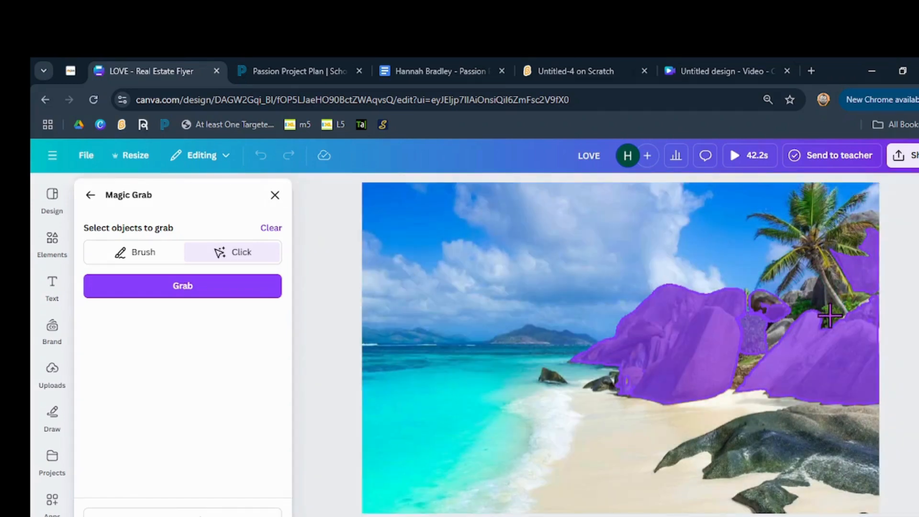
{"action": "left_click", "coordinate": [830, 317]}
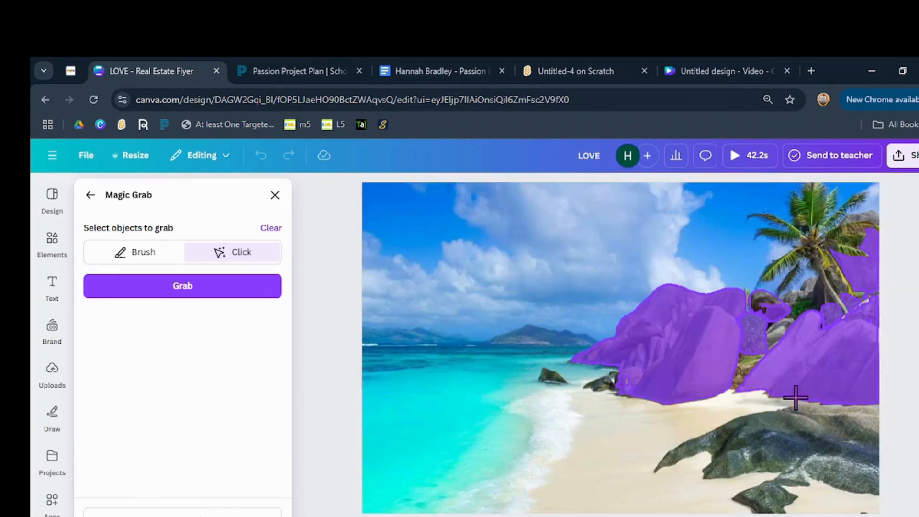
{"action": "left_click", "coordinate": [804, 433]}
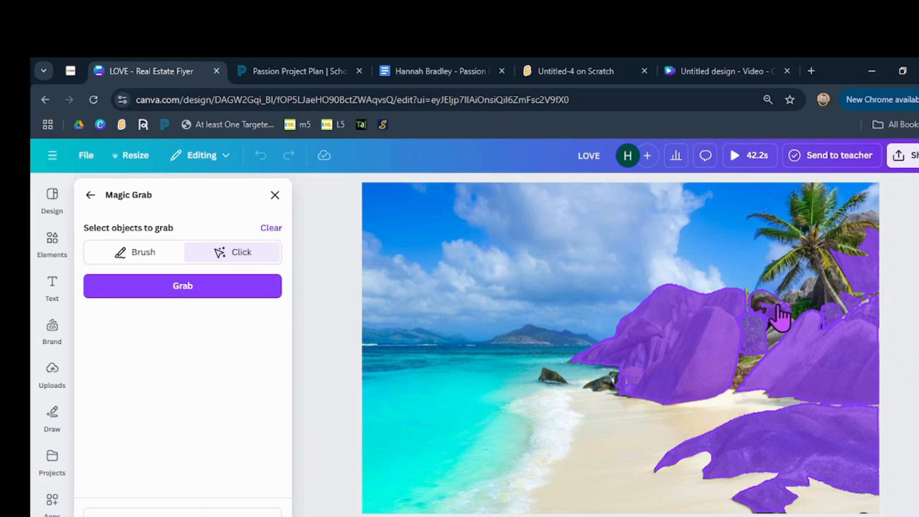
{"action": "left_click", "coordinate": [797, 303]}
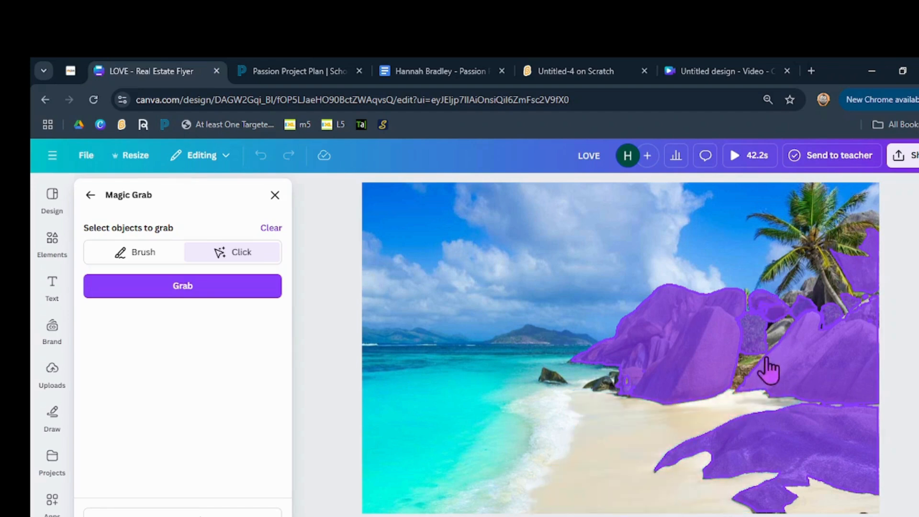
{"action": "left_click", "coordinate": [744, 371]}
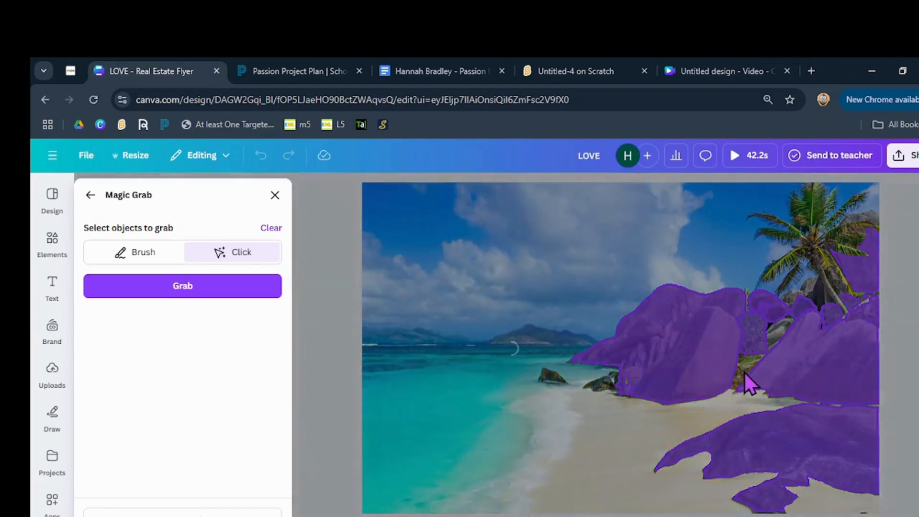
- Add the remaining gaps between the boulders and the dark rock beside them at the waterline to the Magic Grab selection
{"action": "left_click", "coordinate": [600, 387]}
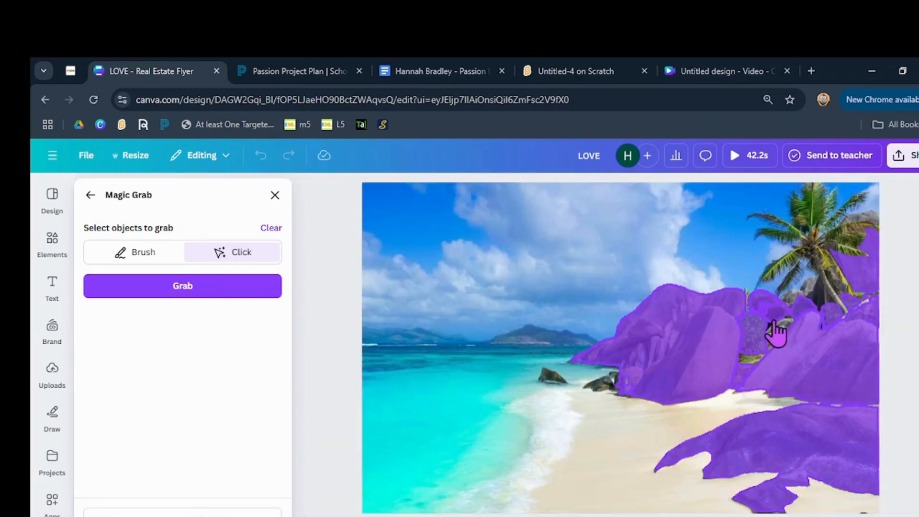
{"action": "left_click", "coordinate": [751, 356]}
{"action": "left_click", "coordinate": [779, 330]}
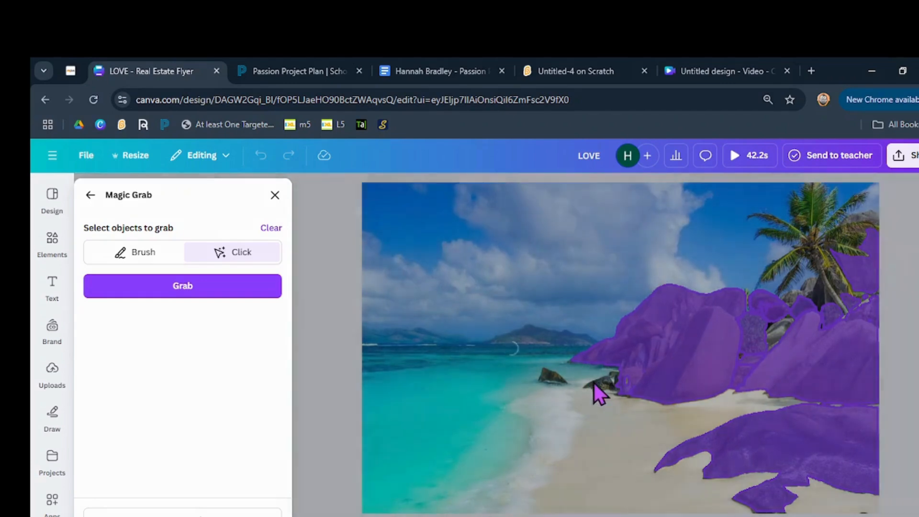
{"action": "left_click", "coordinate": [599, 378]}
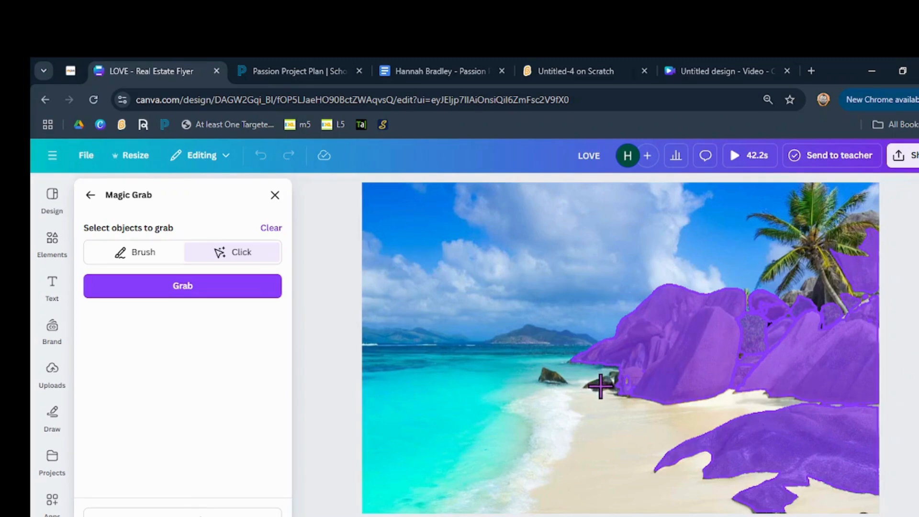
{"action": "left_click", "coordinate": [600, 386]}
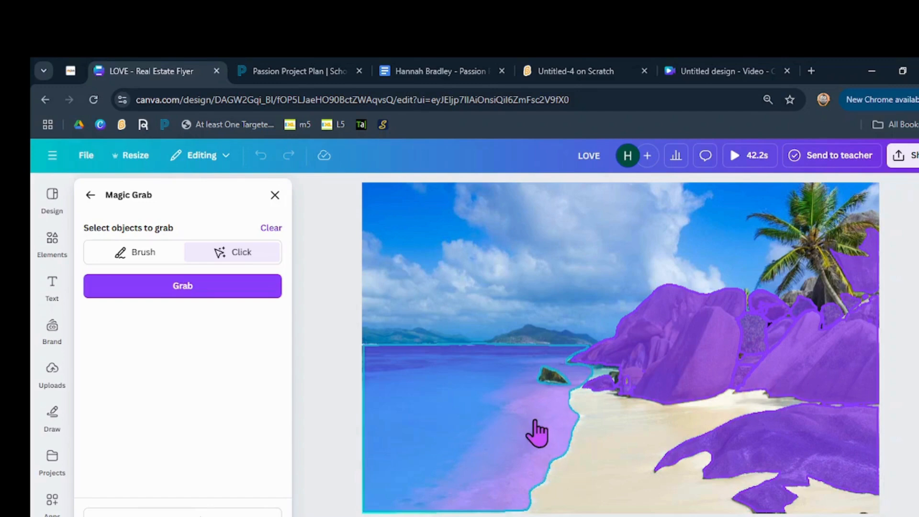
- Add the small rock in the water, the remaining rocks around the palm trunk and the waterline gap to the selection, and grab it
{"action": "left_click", "coordinate": [548, 377]}
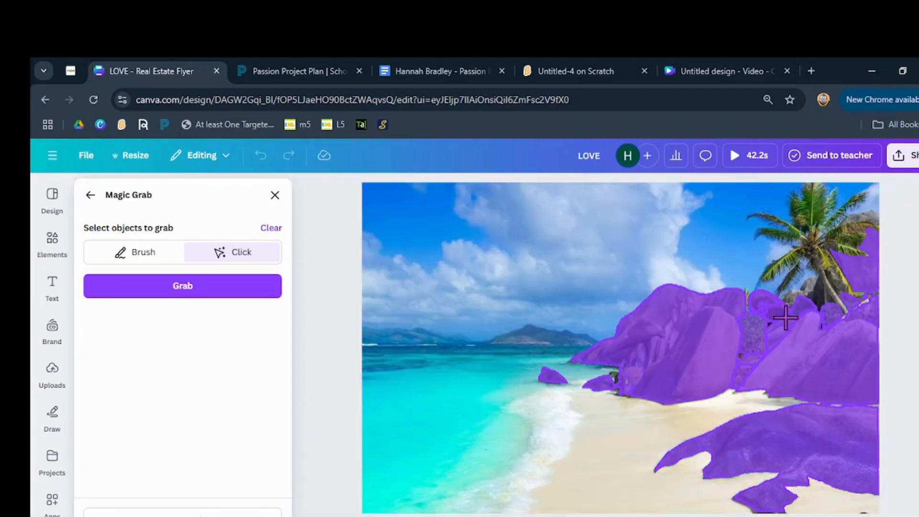
{"action": "left_click", "coordinate": [791, 298]}
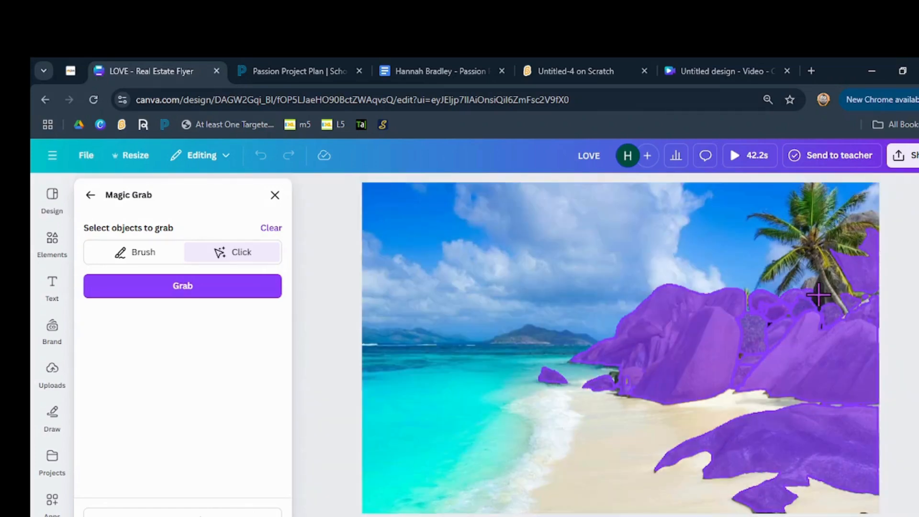
{"action": "left_click", "coordinate": [816, 295]}
{"action": "left_click", "coordinate": [807, 286]}
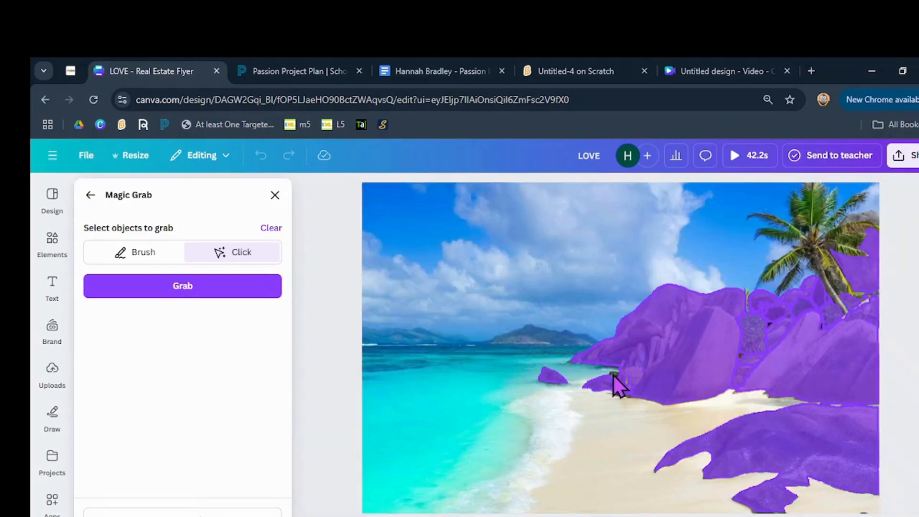
{"action": "left_click", "coordinate": [613, 375]}
{"action": "left_click", "coordinate": [248, 291]}
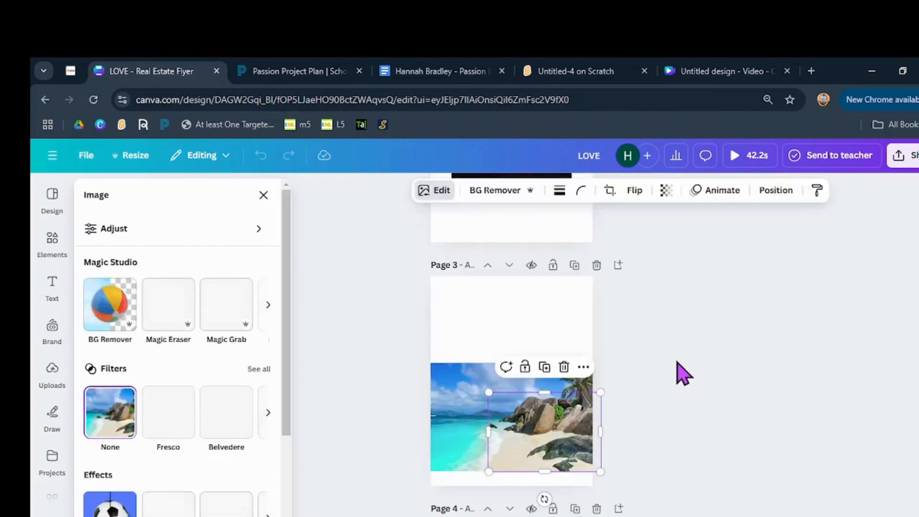
- Shift the grabbed rocks slightly up and left on the page 3 beach photo, and undo both the move and the grab
{"action": "mouse_move", "coordinate": [571, 437]}
{"action": "left_mouse_down"}
{"action": "mouse_move", "coordinate": [754, 375]}
{"action": "mouse_move", "coordinate": [577, 406]}
{"action": "mouse_move", "coordinate": [555, 419]}
{"action": "mouse_move", "coordinate": [561, 426]}
{"action": "left_mouse_up"}
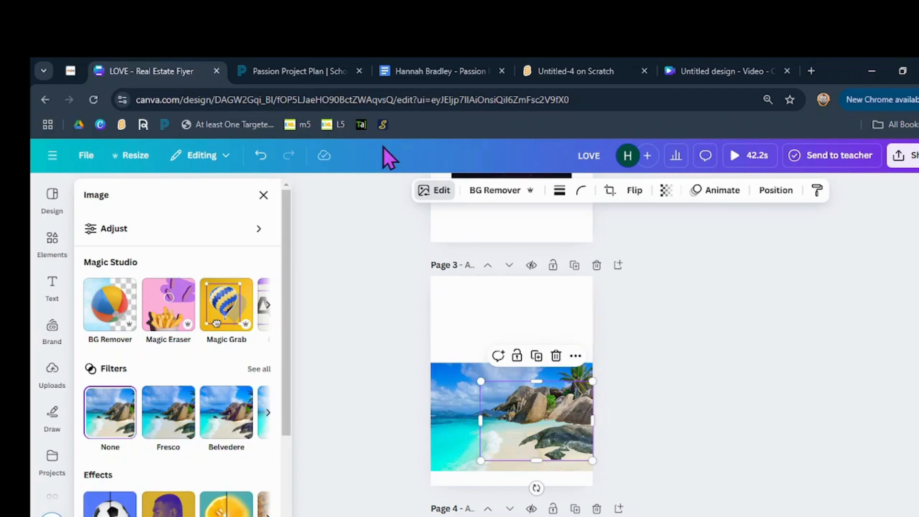
{"action": "left_click", "coordinate": [261, 156]}
{"action": "left_click", "coordinate": [261, 156]}
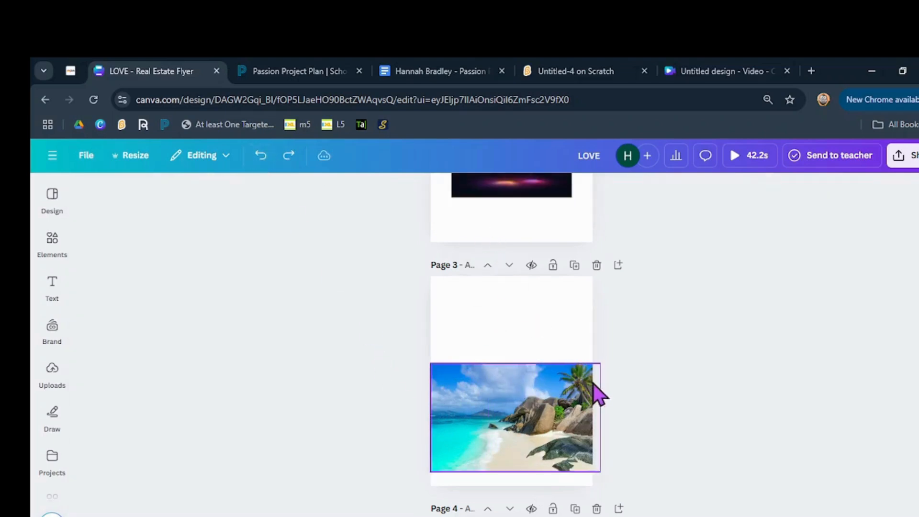
- Use Grab Text on the page 4 neon image to extract the word LOVE as editable text
{"action": "scroll", "coordinate": [120, 479], "scroll_direction": "up", "scroll_amount": 1}
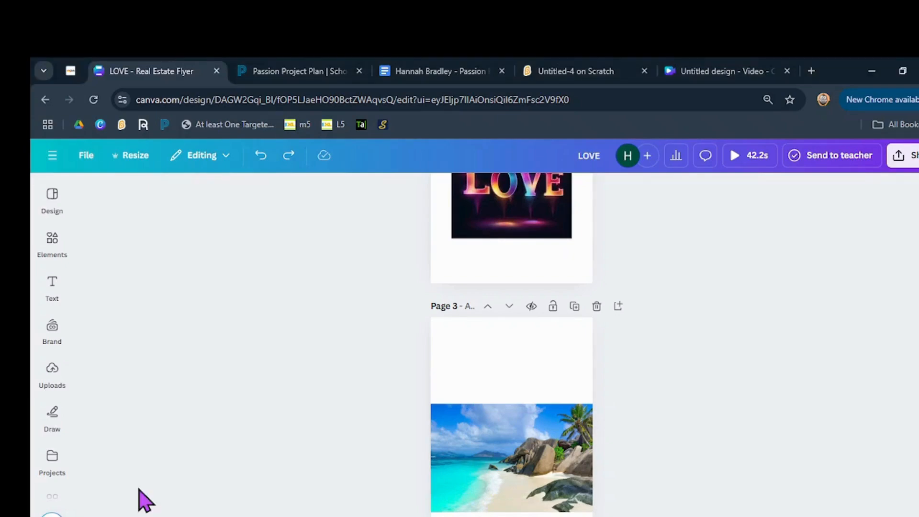
{"action": "scroll", "coordinate": [498, 407], "scroll_direction": "down", "scroll_amount": 2}
{"action": "scroll", "coordinate": [511, 345], "scroll_direction": "down", "scroll_amount": 5}
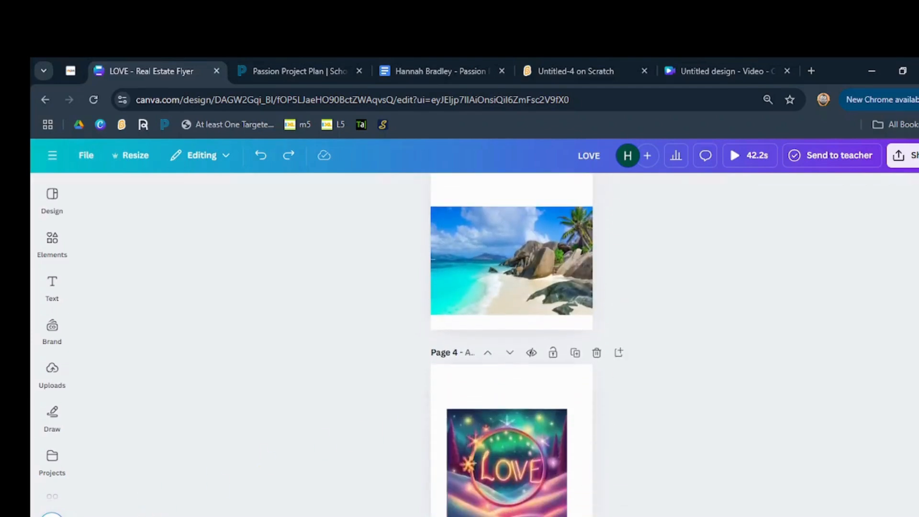
{"action": "left_click", "coordinate": [506, 365]}
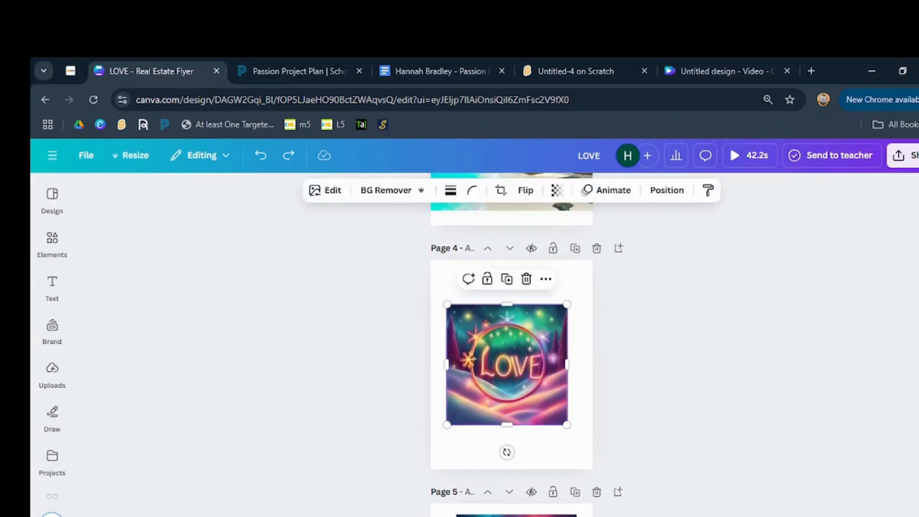
{"action": "left_click", "coordinate": [324, 190]}
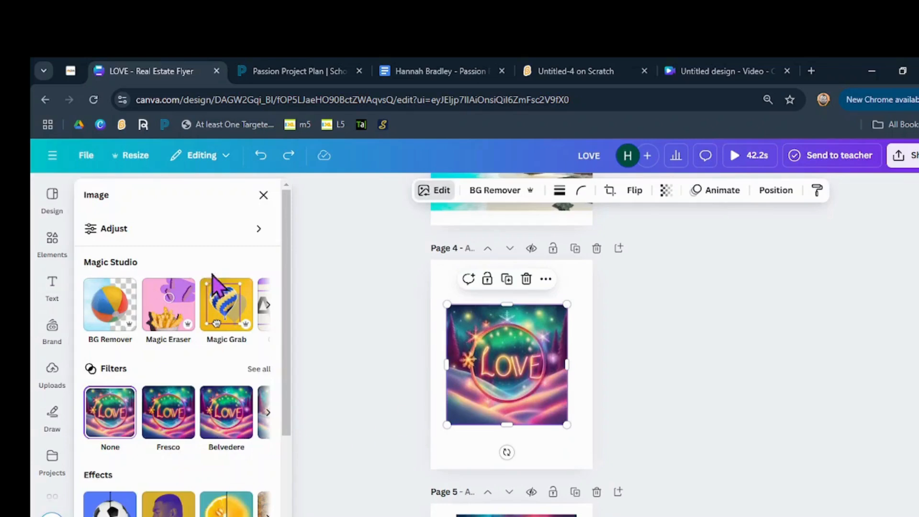
{"action": "left_click", "coordinate": [269, 307]}
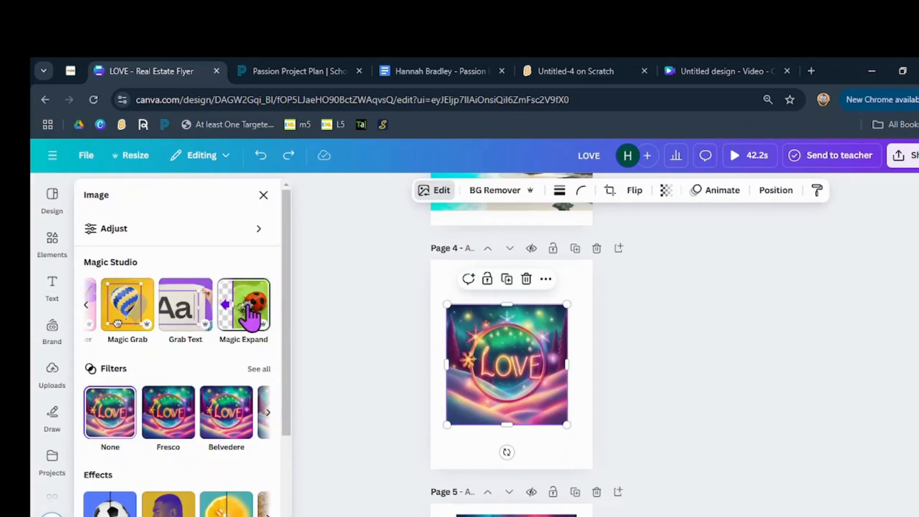
{"action": "left_click", "coordinate": [180, 318]}
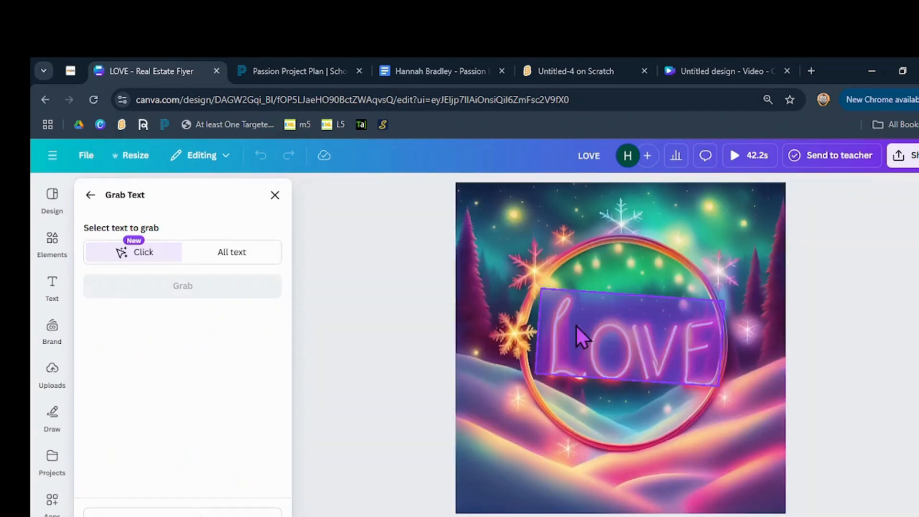
{"action": "left_click", "coordinate": [574, 329]}
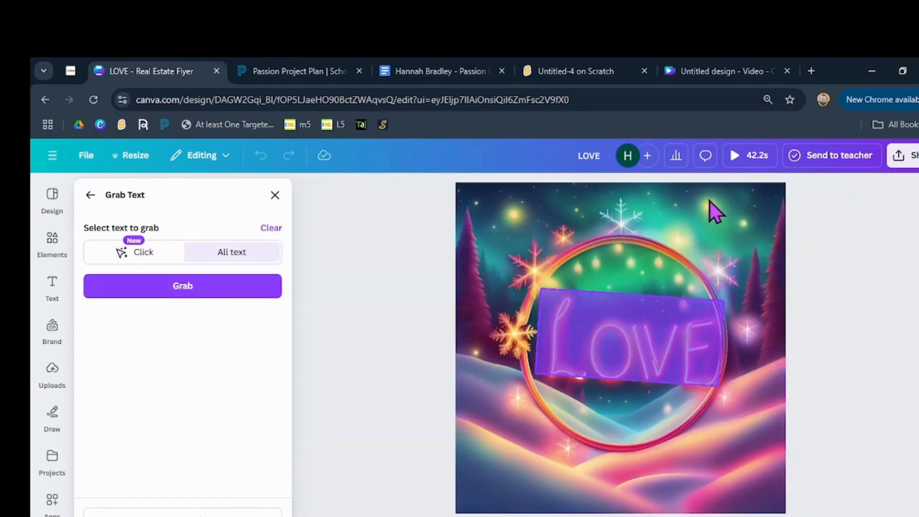
{"action": "left_click", "coordinate": [228, 287]}
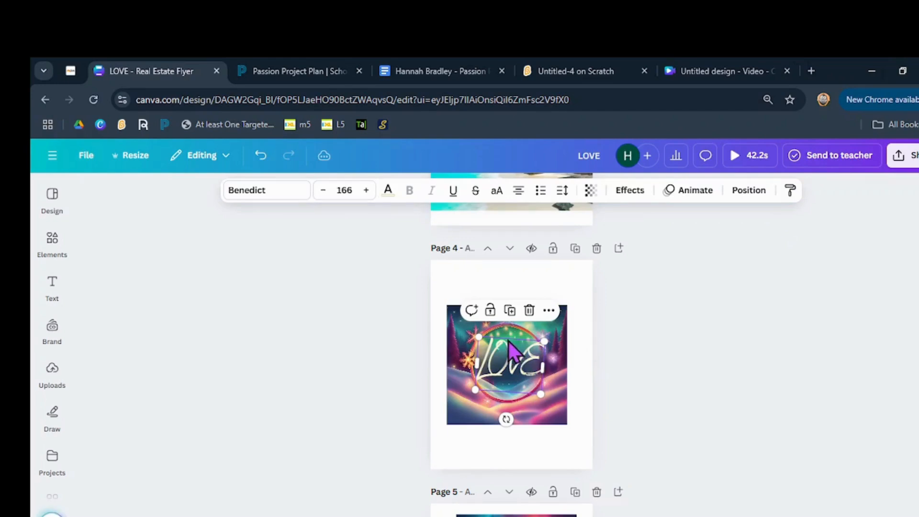
- Reposition the grabbed LOVE text on the page 4 image, and undo the moves and the text grab
{"action": "mouse_move", "coordinate": [515, 349]}
{"action": "left_mouse_down"}
{"action": "mouse_move", "coordinate": [529, 412]}
{"action": "mouse_move", "coordinate": [507, 346]}
{"action": "left_mouse_up"}
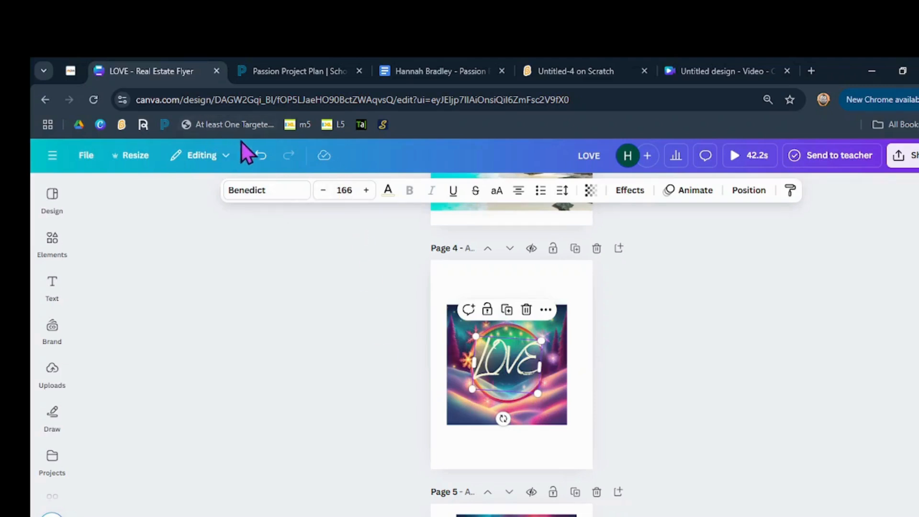
{"action": "left_click", "coordinate": [253, 150]}
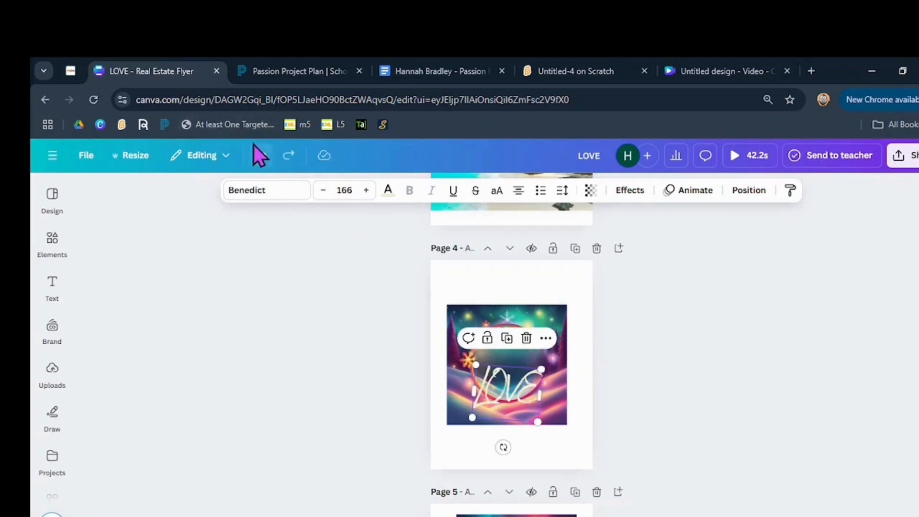
{"action": "left_click", "coordinate": [261, 149]}
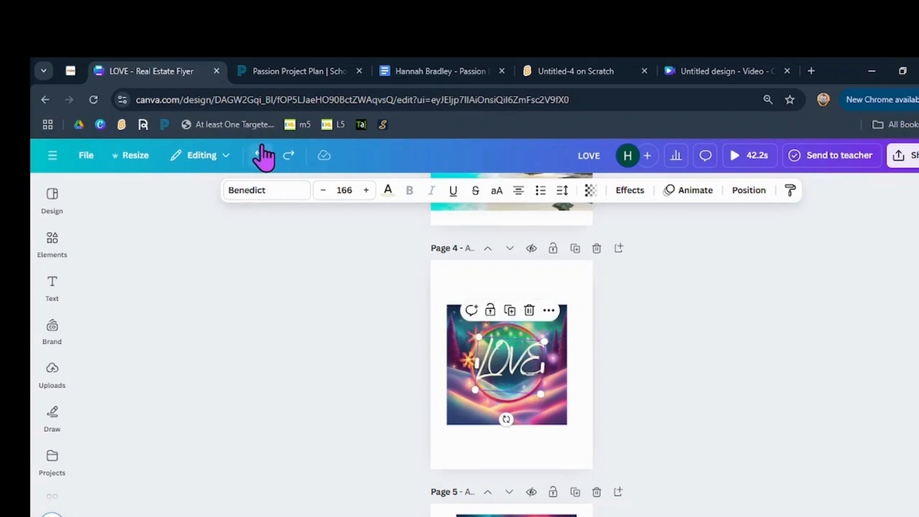
{"action": "left_click", "coordinate": [260, 147]}
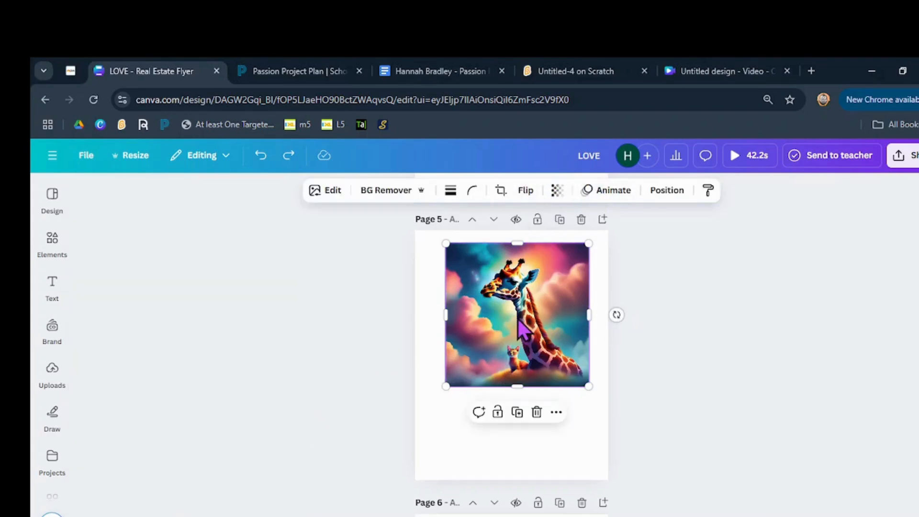
- Apply Magic Expand to the page 5 giraffe image using the Whole Page size
{"action": "left_click", "coordinate": [326, 190]}
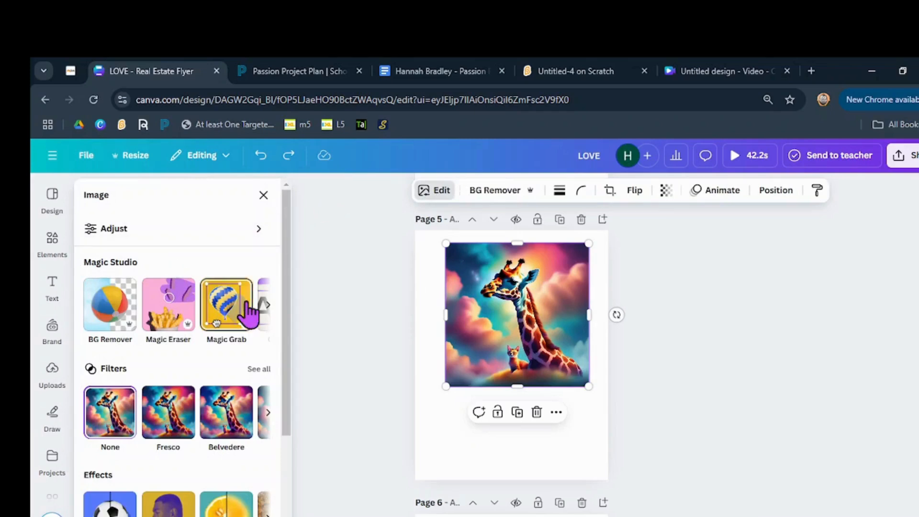
{"action": "left_click", "coordinate": [268, 306]}
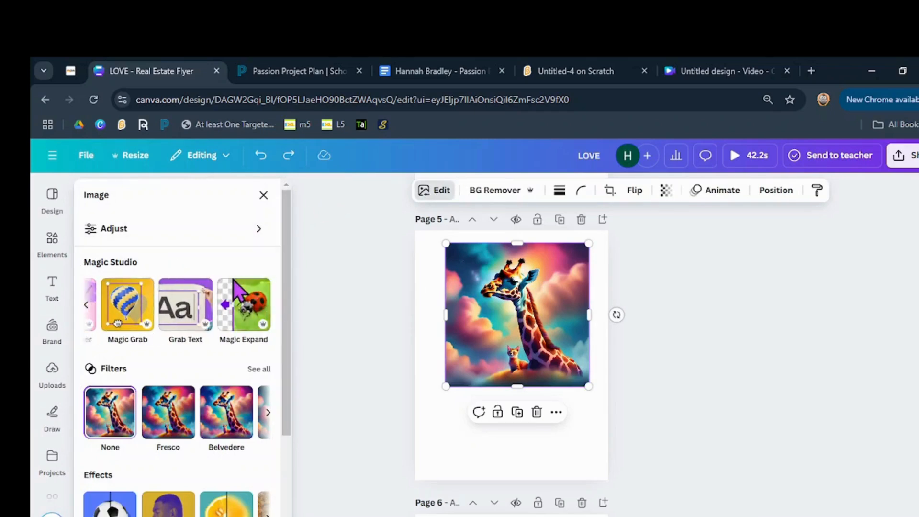
{"action": "left_click", "coordinate": [237, 299]}
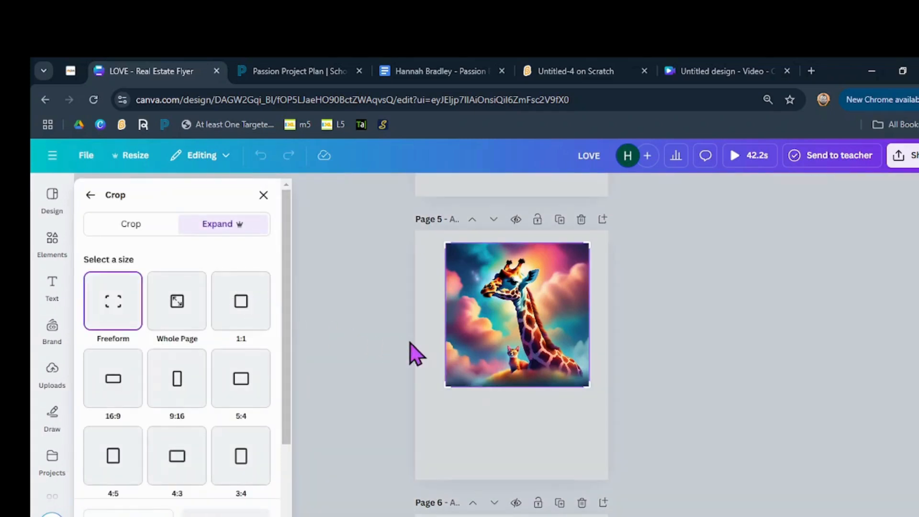
{"action": "left_click", "coordinate": [183, 307]}
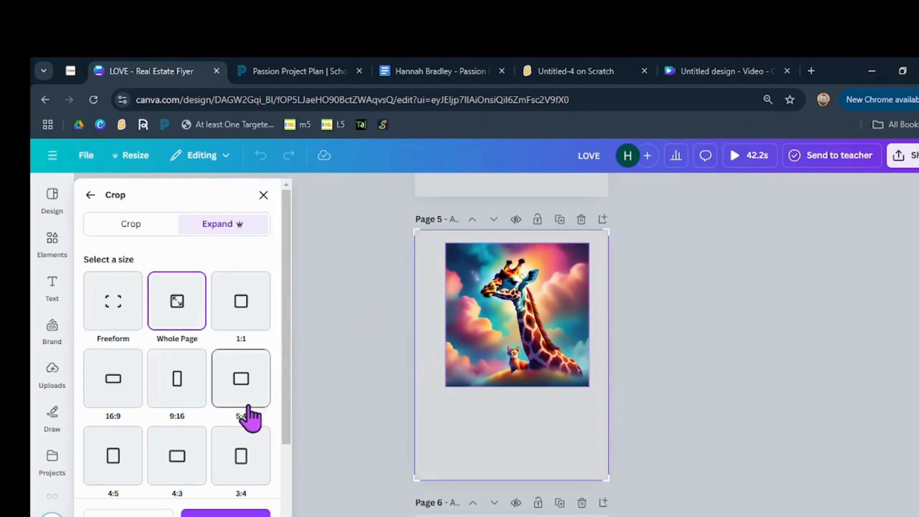
{"action": "left_click", "coordinate": [211, 512]}
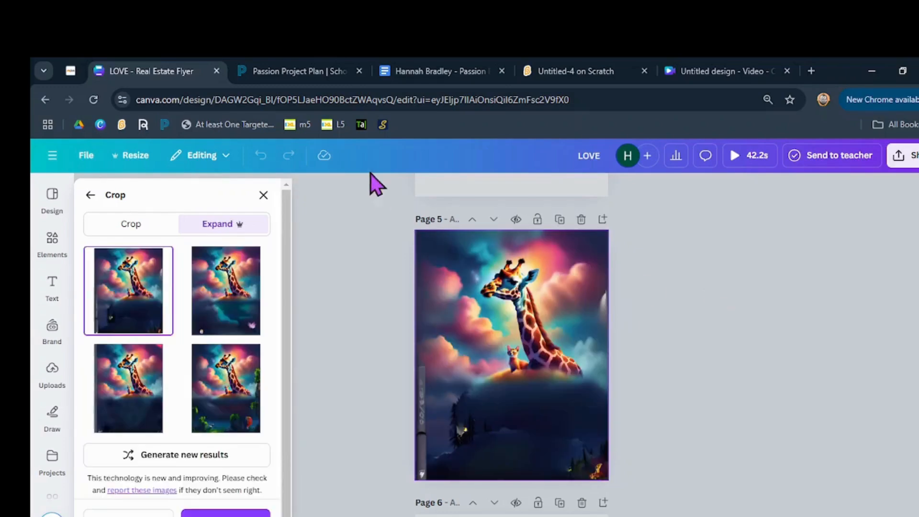
- Preview each of the generated expansions of the giraffe image on the page and return to the first version
{"action": "left_click", "coordinate": [231, 282]}
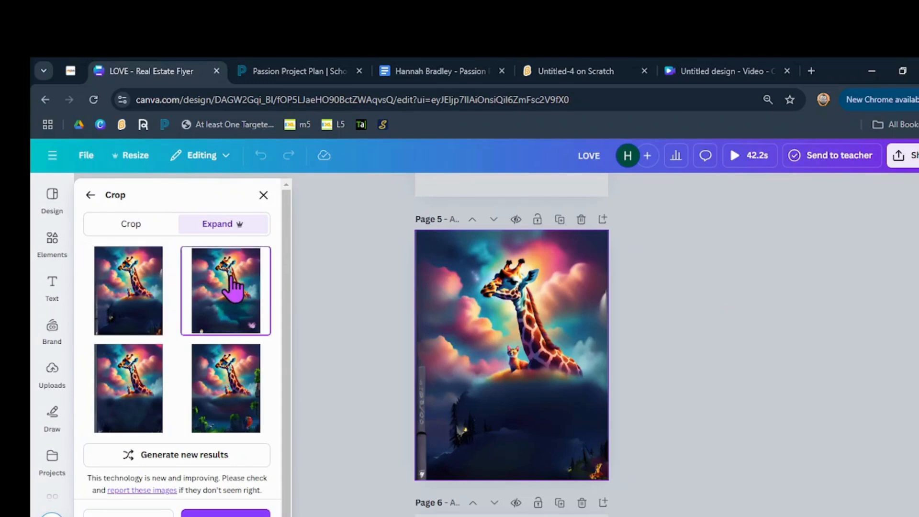
{"action": "left_click", "coordinate": [109, 386]}
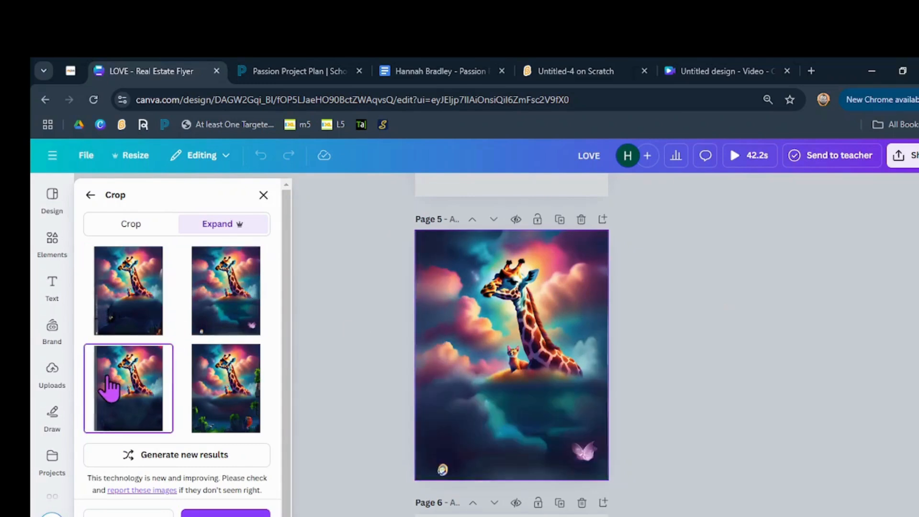
{"action": "left_click", "coordinate": [202, 386]}
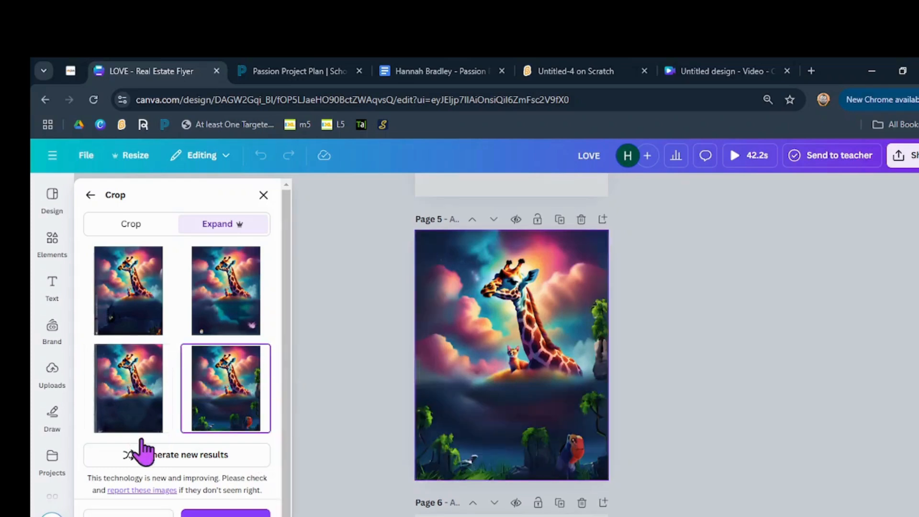
{"action": "left_click", "coordinate": [121, 314]}
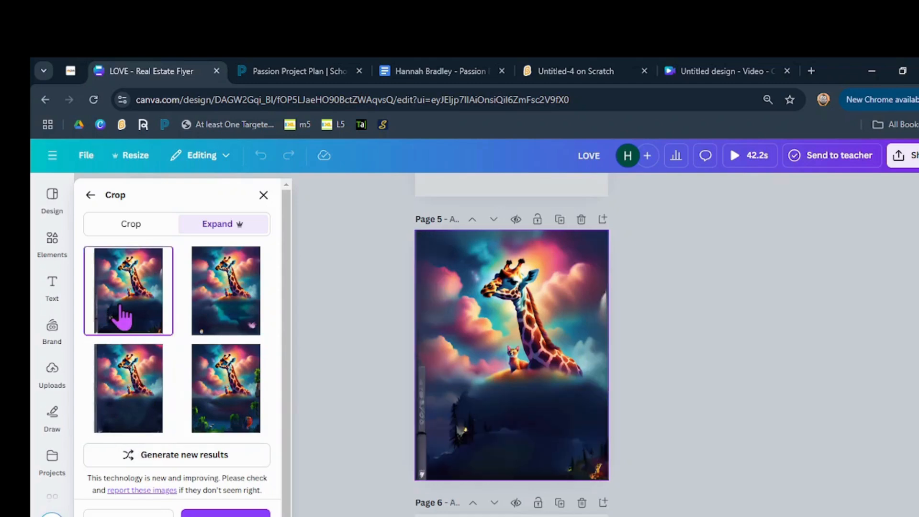
- Generate a new set of Magic Expand results for the giraffe image and preview the different versions on the page
{"action": "left_click", "coordinate": [229, 461]}
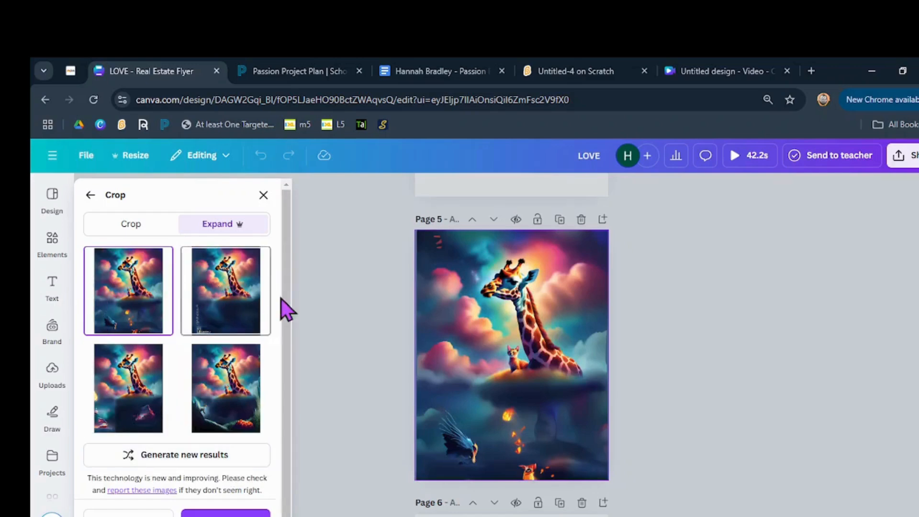
{"action": "left_click", "coordinate": [214, 313]}
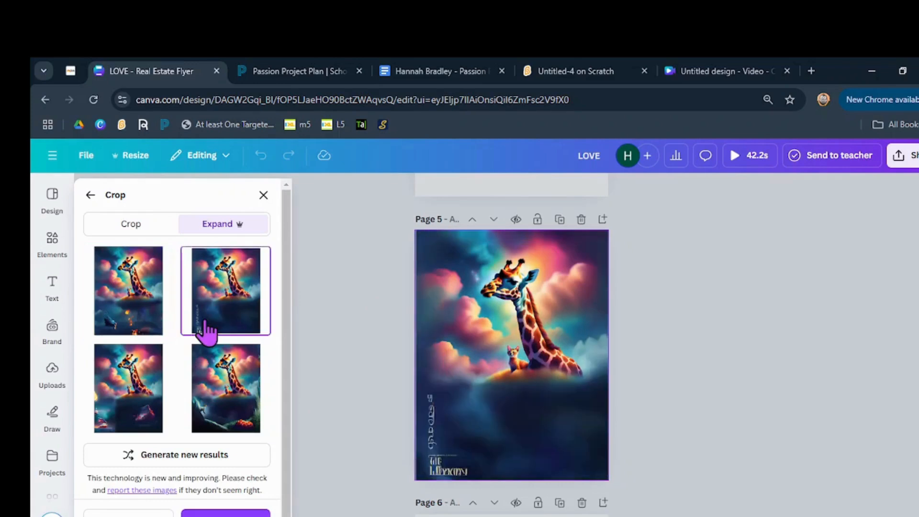
{"action": "left_click", "coordinate": [96, 420]}
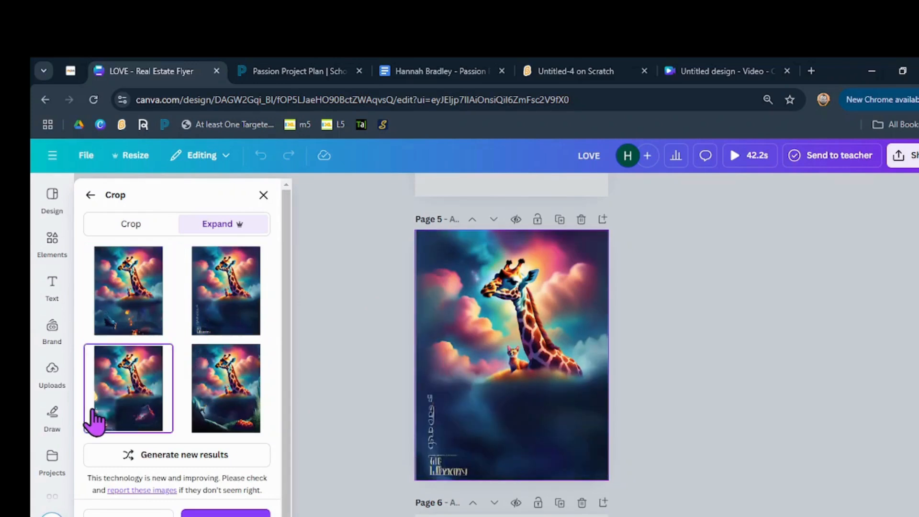
{"action": "left_click", "coordinate": [236, 378]}
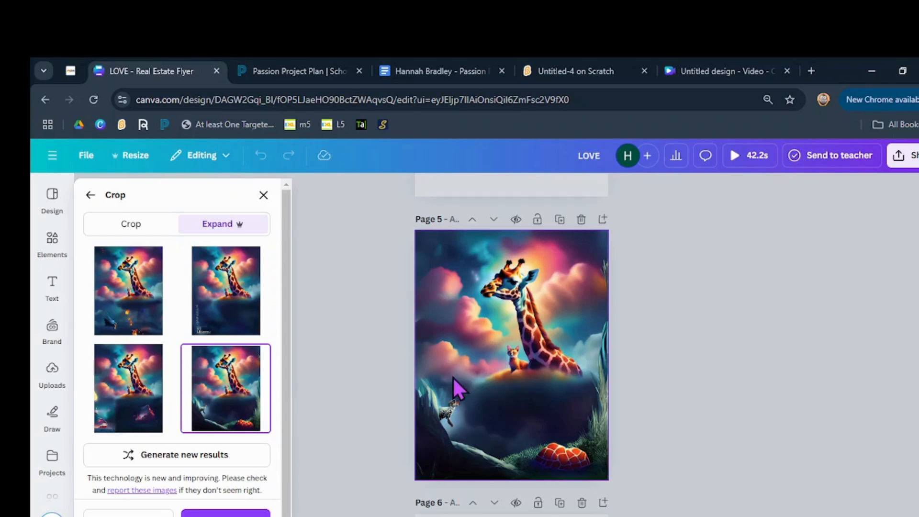
{"action": "left_click", "coordinate": [172, 385]}
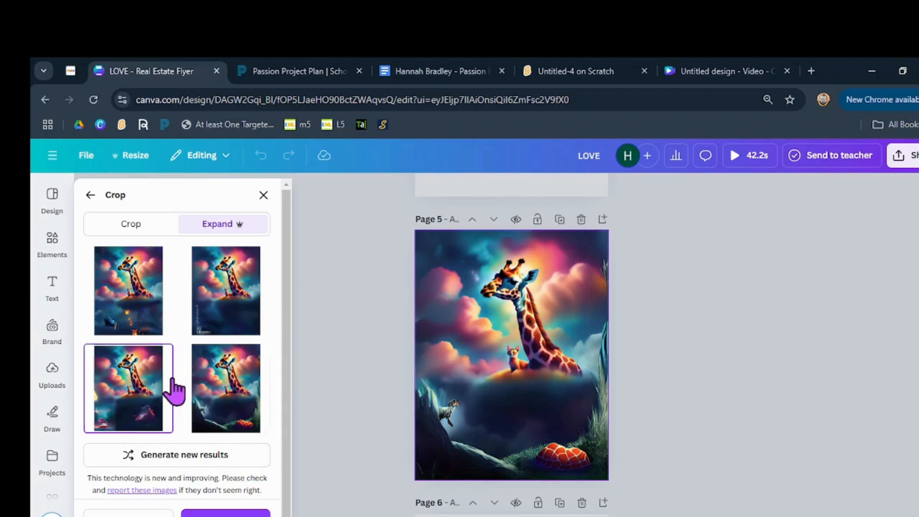
{"action": "left_click", "coordinate": [135, 334]}
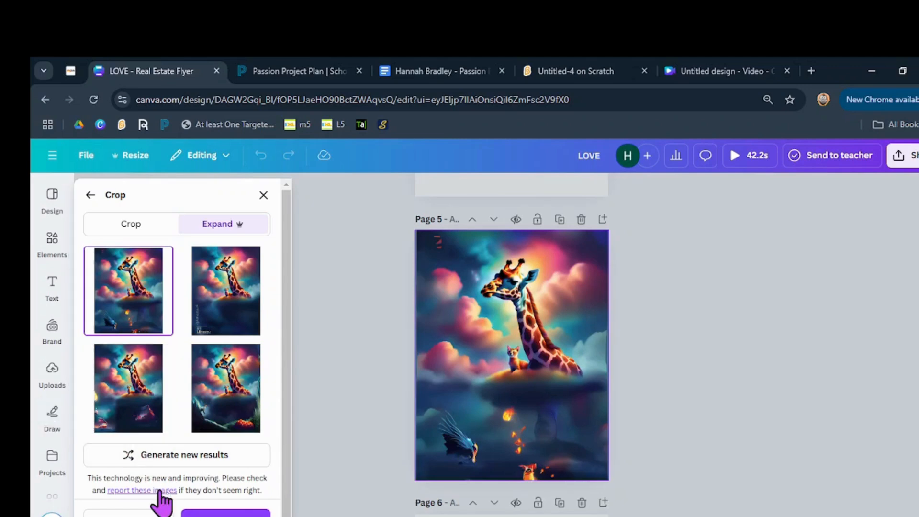
- Generate another set of Magic Expand results for the giraffe image, preview all four versions and return to the first
{"action": "left_click", "coordinate": [169, 455]}
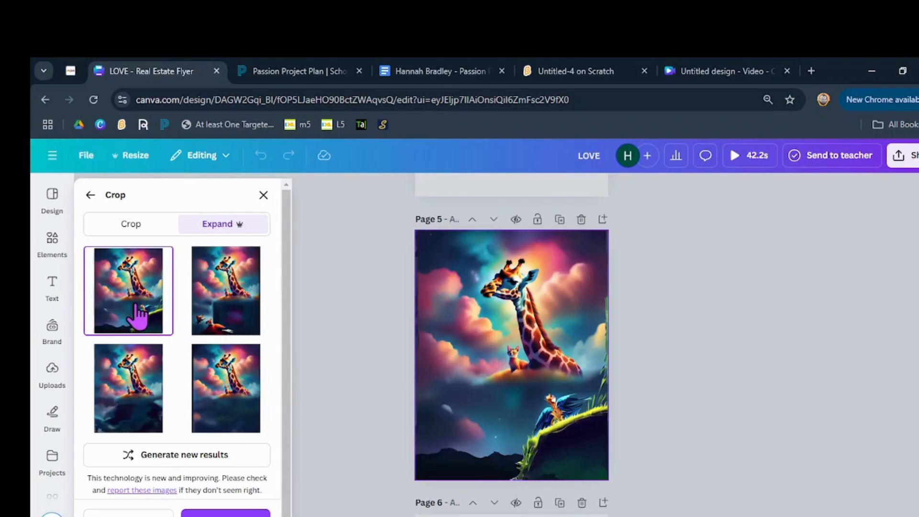
{"action": "left_click", "coordinate": [257, 310]}
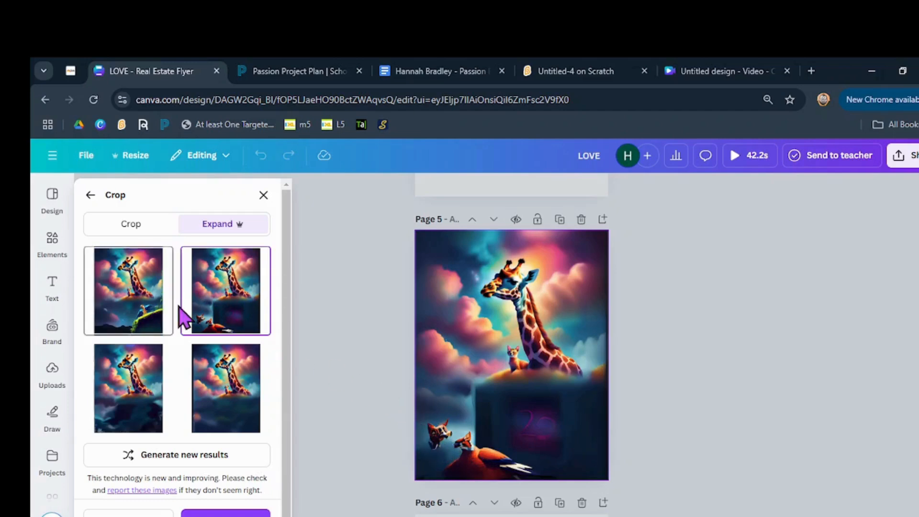
{"action": "left_click", "coordinate": [142, 385]}
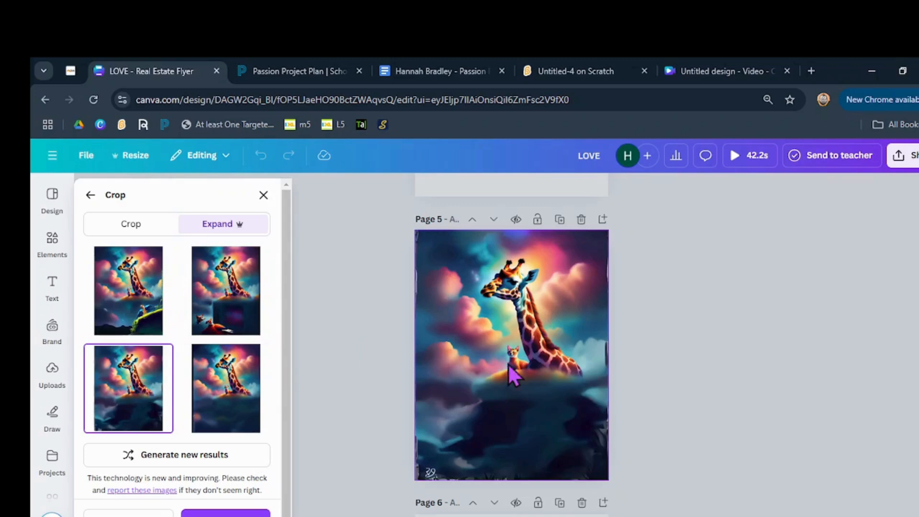
{"action": "left_click", "coordinate": [243, 395]}
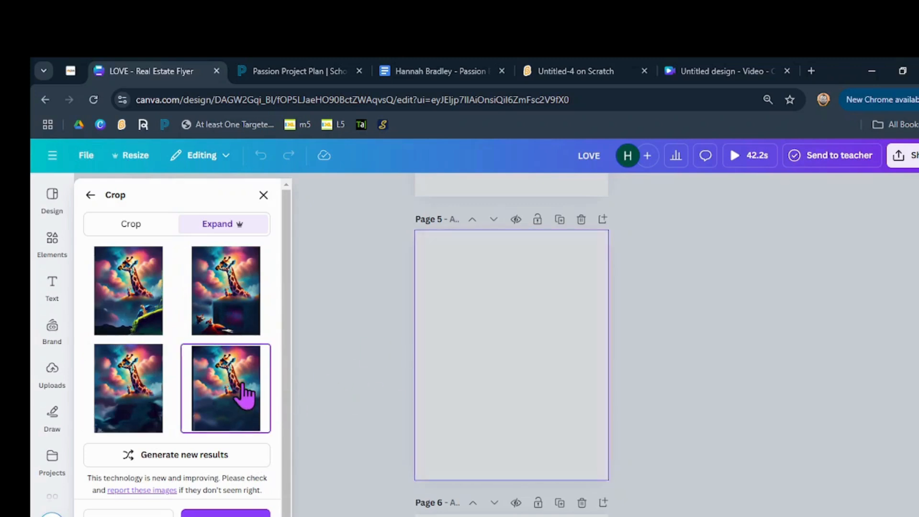
{"action": "left_click", "coordinate": [236, 304]}
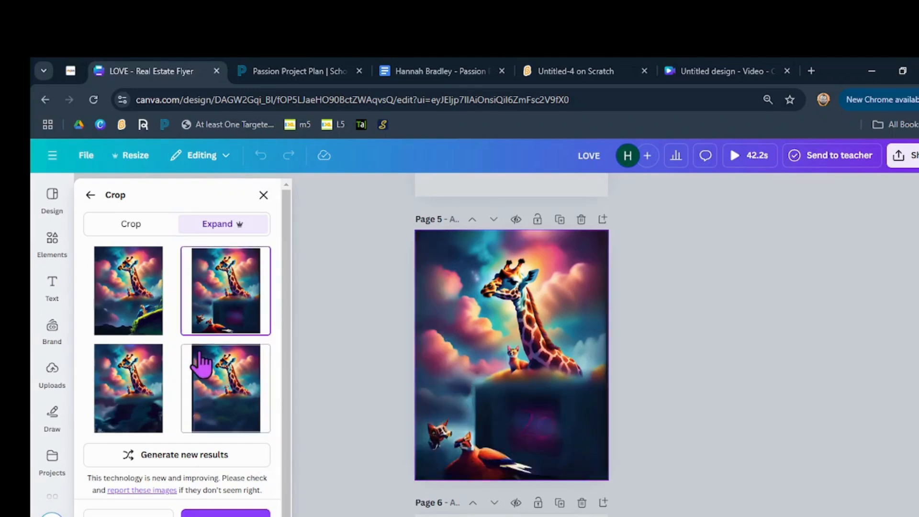
{"action": "left_click", "coordinate": [147, 320]}
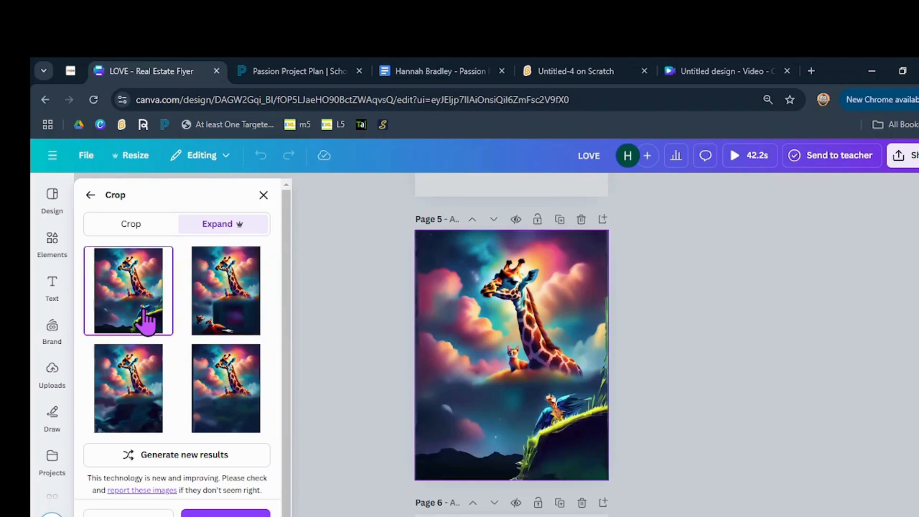
- Generate a fresh set of Magic Expand results for the giraffe image and preview the second and third versions
{"action": "left_click", "coordinate": [185, 457]}
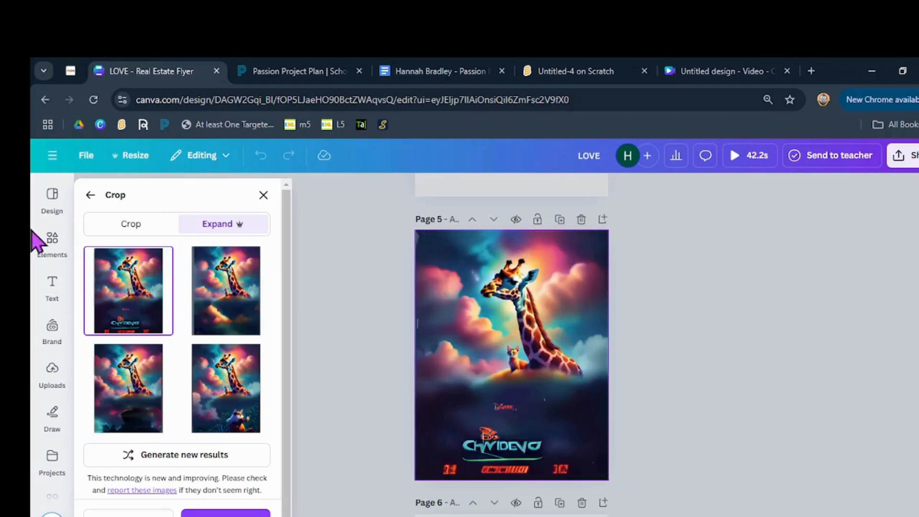
{"action": "left_click", "coordinate": [261, 311]}
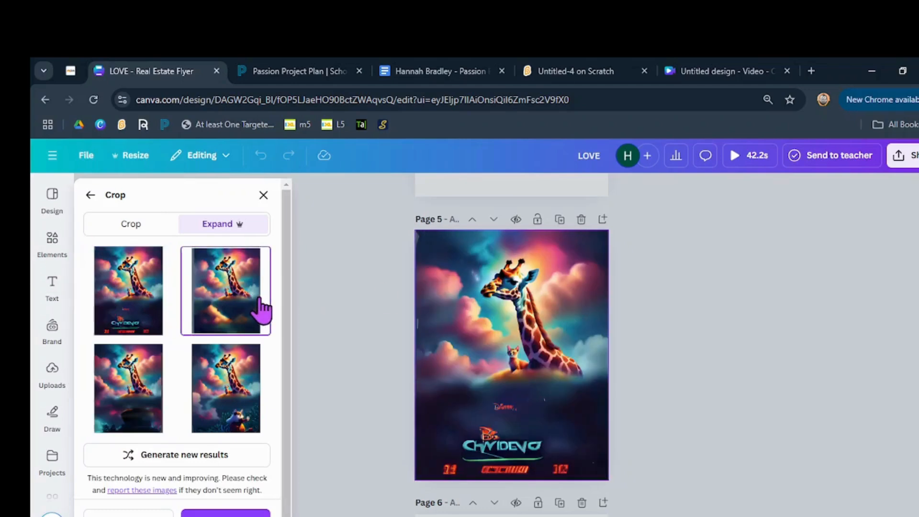
{"action": "left_click", "coordinate": [136, 390]}
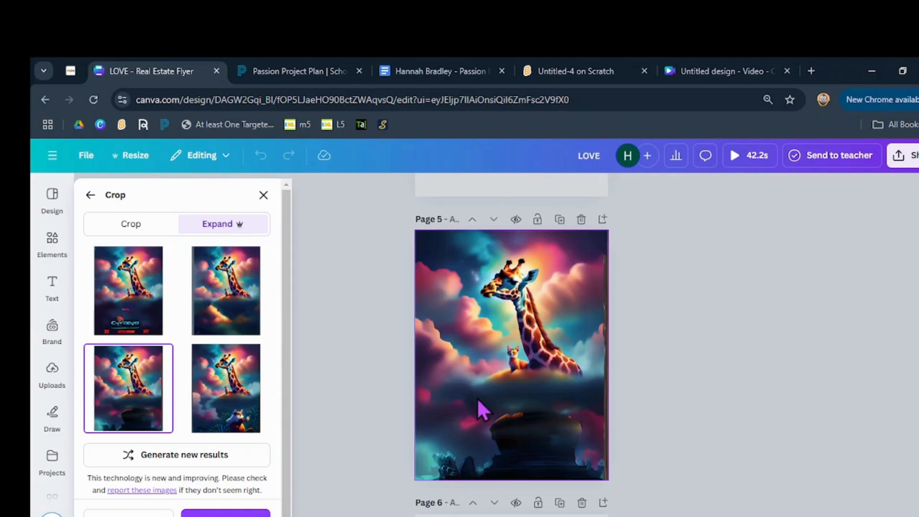
- Apply the fourth expansion, with the fox-like animal sitting in the grass, to the giraffe image and undo it
{"action": "left_click", "coordinate": [261, 376]}
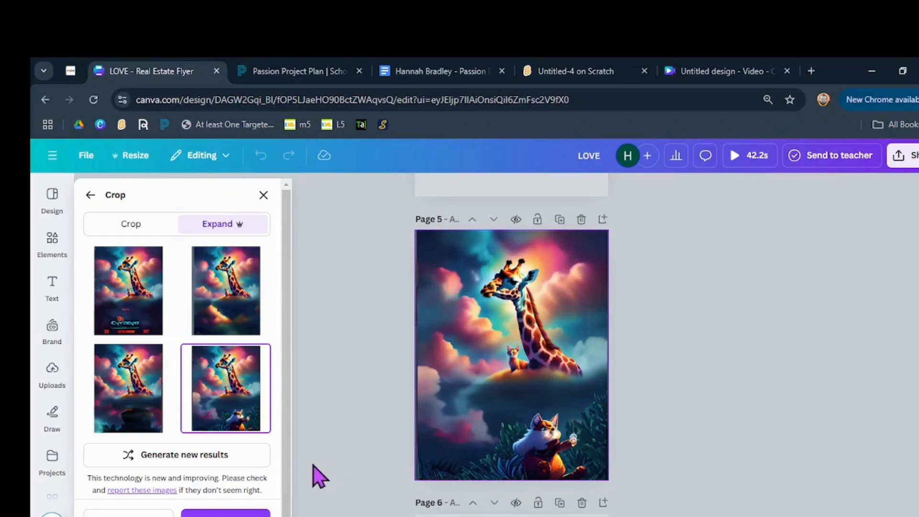
{"action": "left_click", "coordinate": [245, 514]}
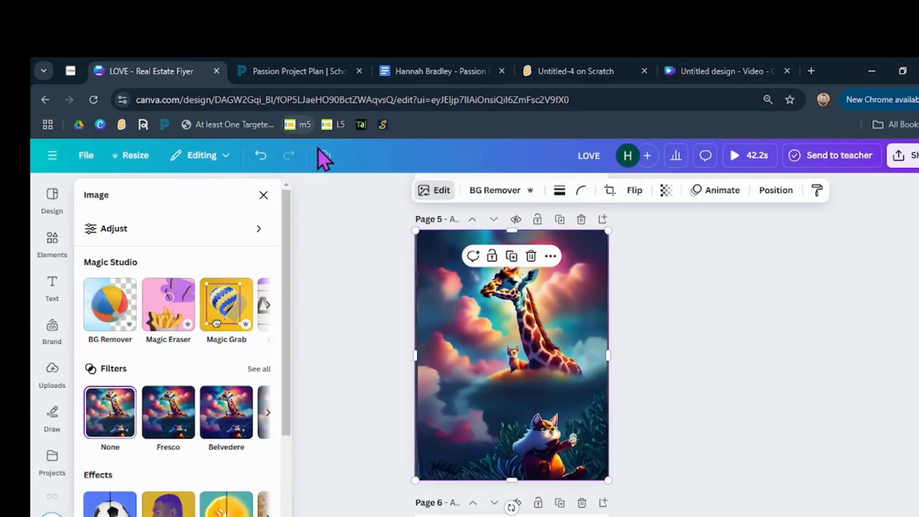
{"action": "left_click", "coordinate": [249, 162]}
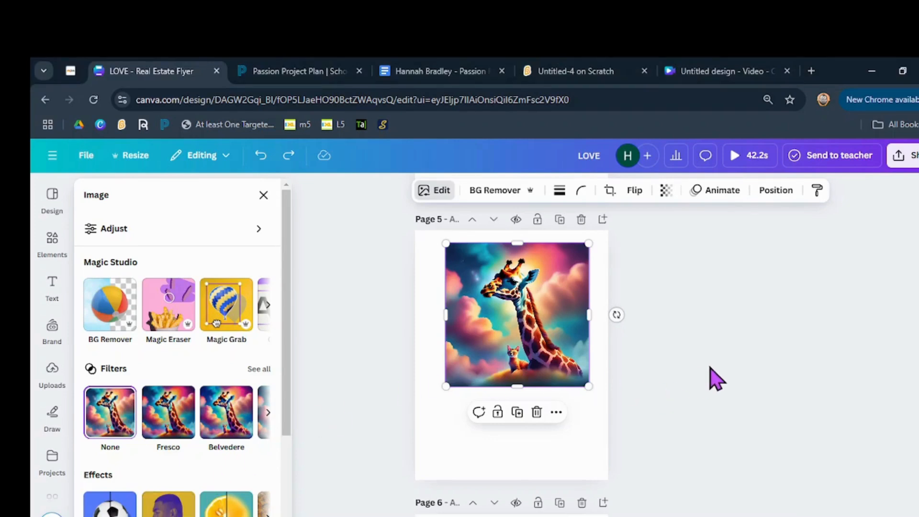
- Open the image editing options for the beach sunset photo on page 6
{"action": "scroll", "coordinate": [716, 378], "scroll_direction": "down", "scroll_amount": 7}
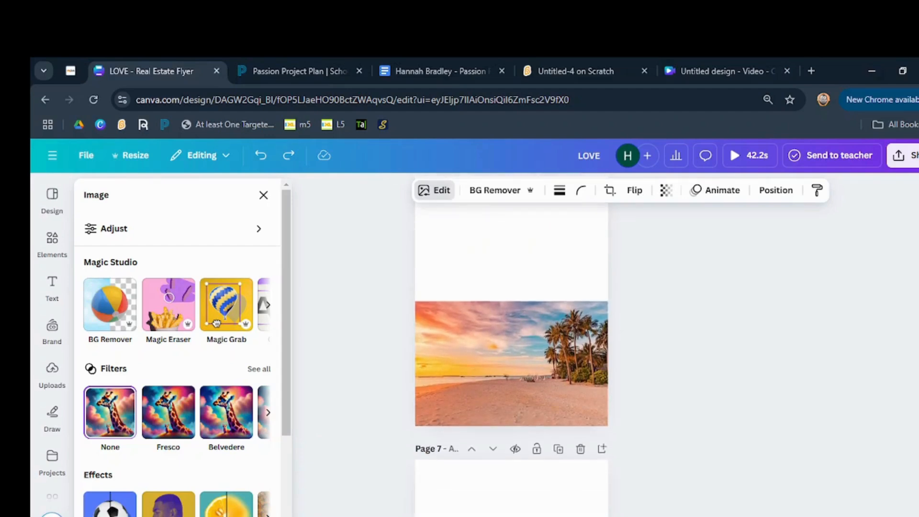
{"action": "scroll", "coordinate": [511, 345], "scroll_direction": "up", "scroll_amount": 4}
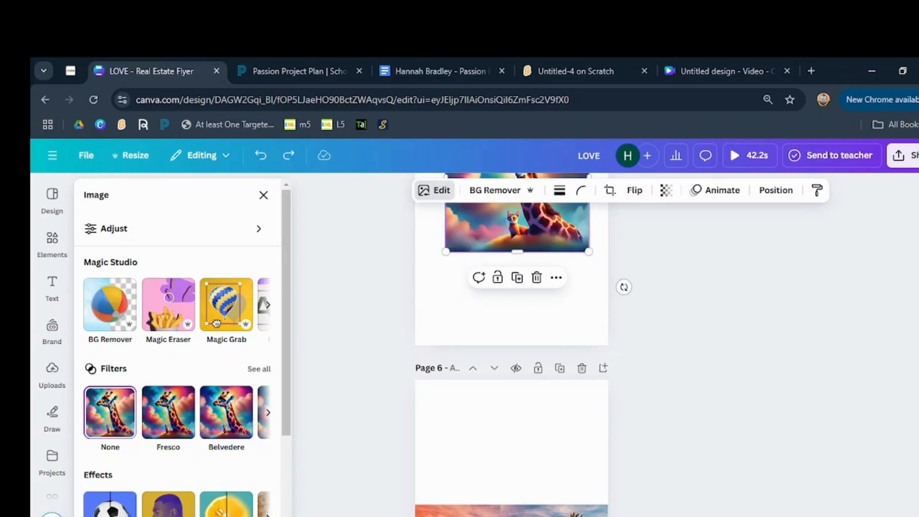
{"action": "key", "text": "Escape"}
{"action": "scroll", "coordinate": [527, 395], "scroll_direction": "down", "scroll_amount": 4}
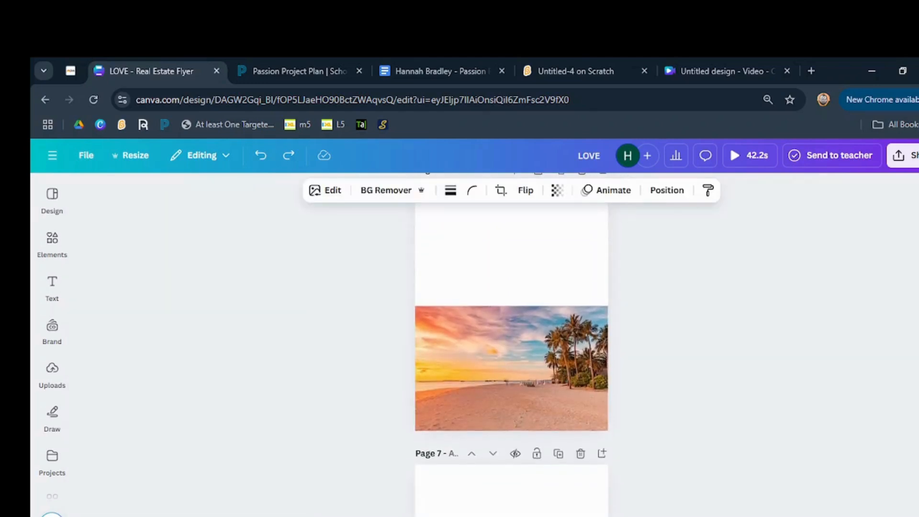
{"action": "left_click", "coordinate": [528, 395]}
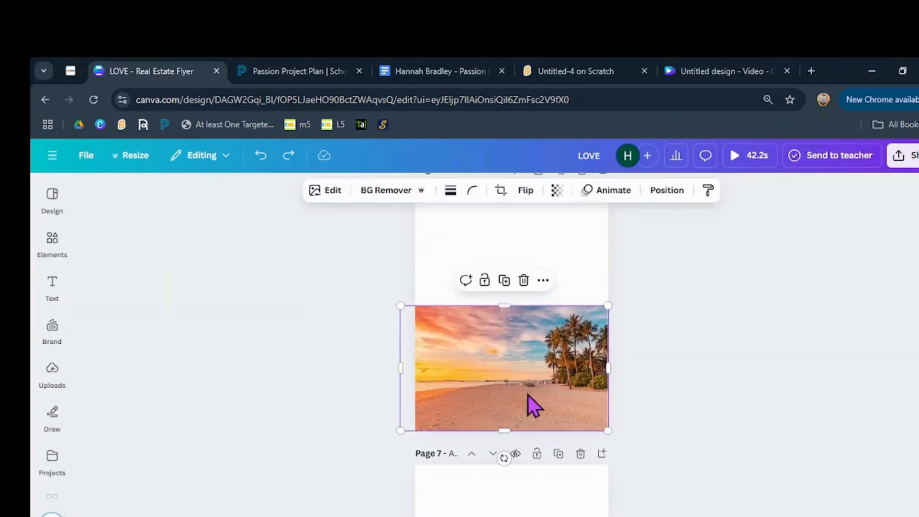
{"action": "left_click", "coordinate": [325, 191]}
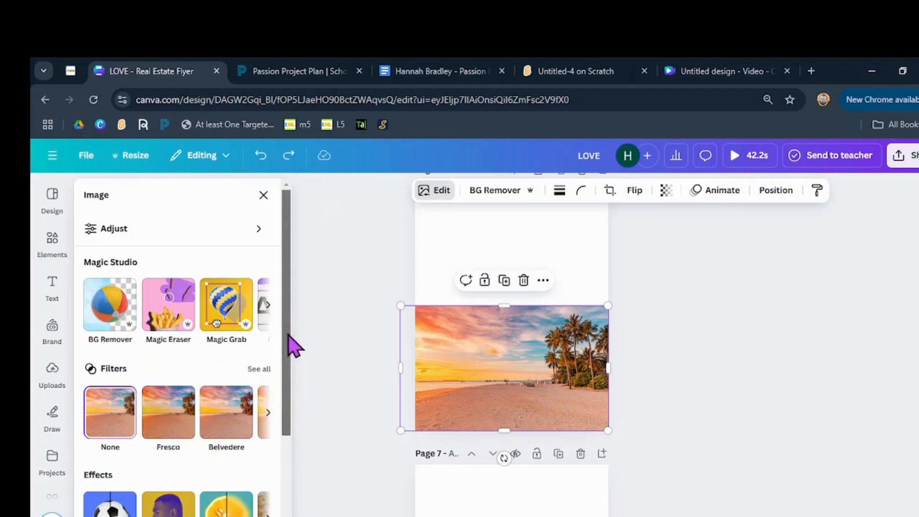
- Try the Chroma, Tundra and Polar filters on the page 6 beach photo
{"action": "scroll", "coordinate": [287, 367], "scroll_direction": "down", "scroll_amount": 1}
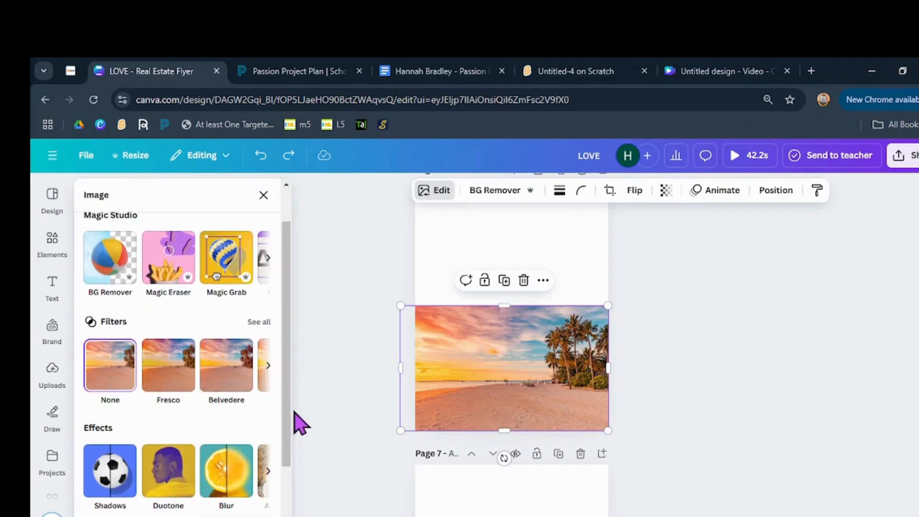
{"action": "scroll", "coordinate": [268, 365], "scroll_direction": "right", "scroll_amount": 6}
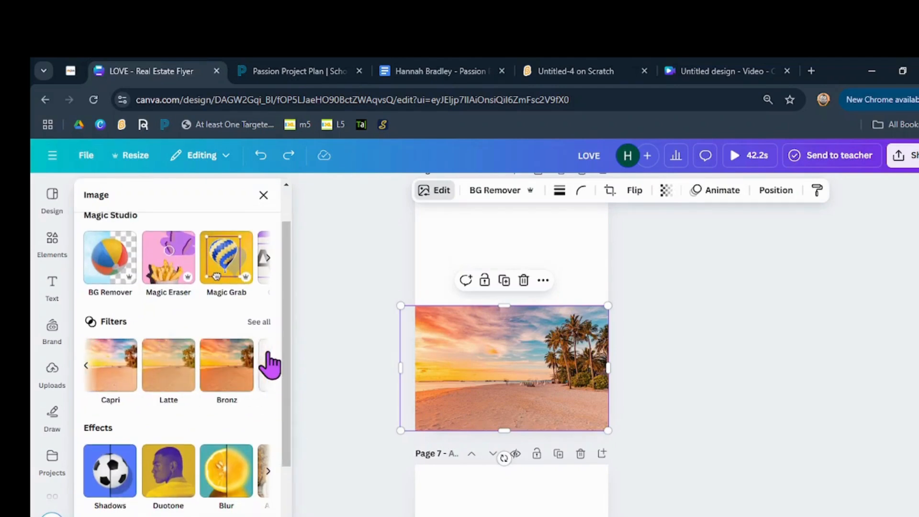
{"action": "scroll", "coordinate": [268, 368], "scroll_direction": "right", "scroll_amount": 6}
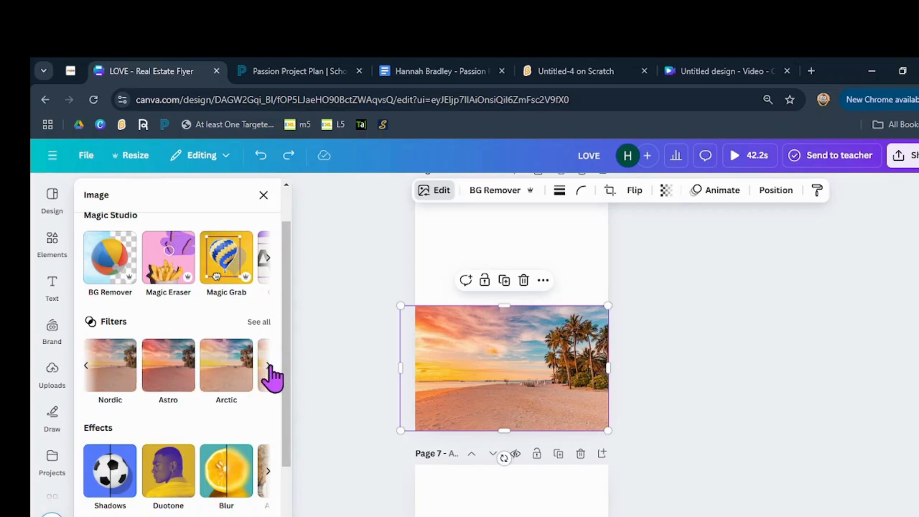
{"action": "left_click", "coordinate": [225, 382]}
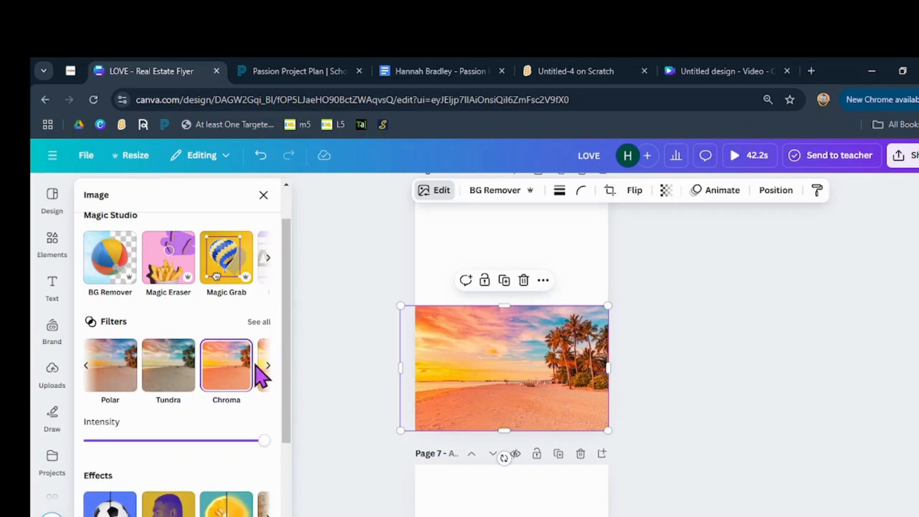
{"action": "scroll", "coordinate": [266, 371], "scroll_direction": "right", "scroll_amount": 4}
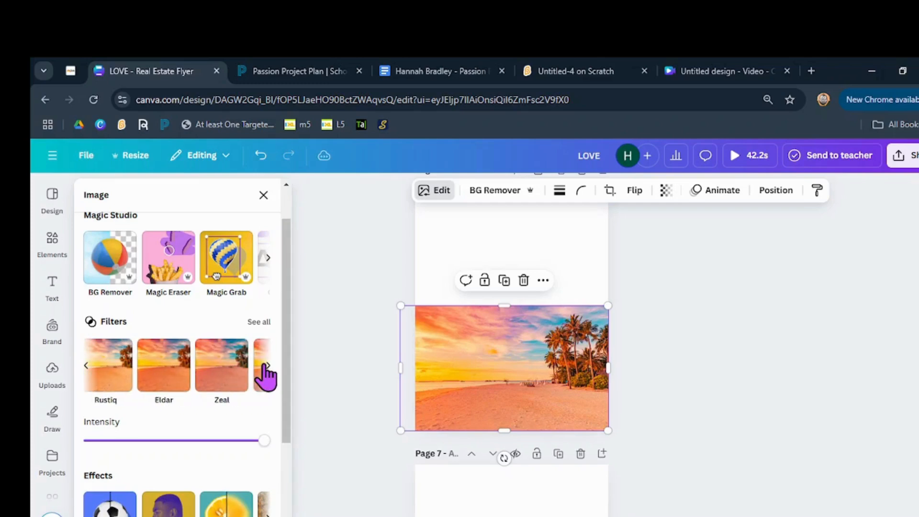
{"action": "left_click", "coordinate": [86, 366]}
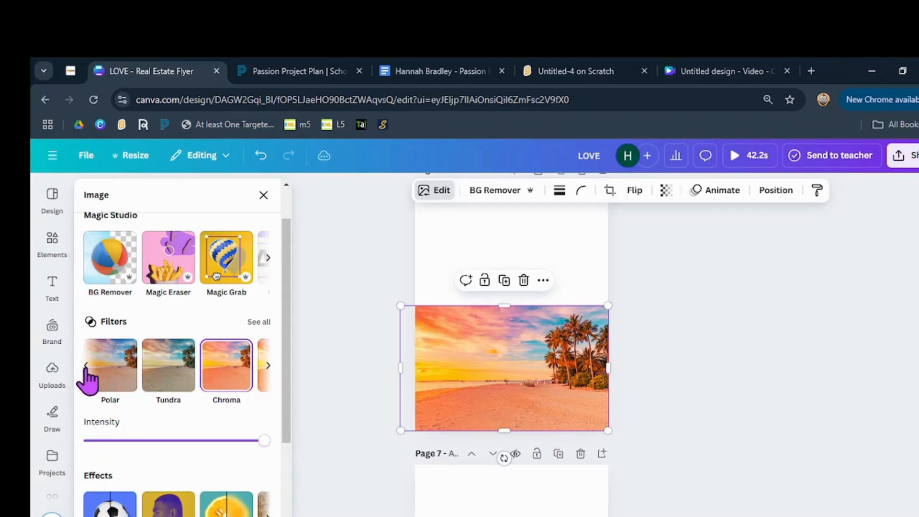
{"action": "left_click", "coordinate": [174, 372]}
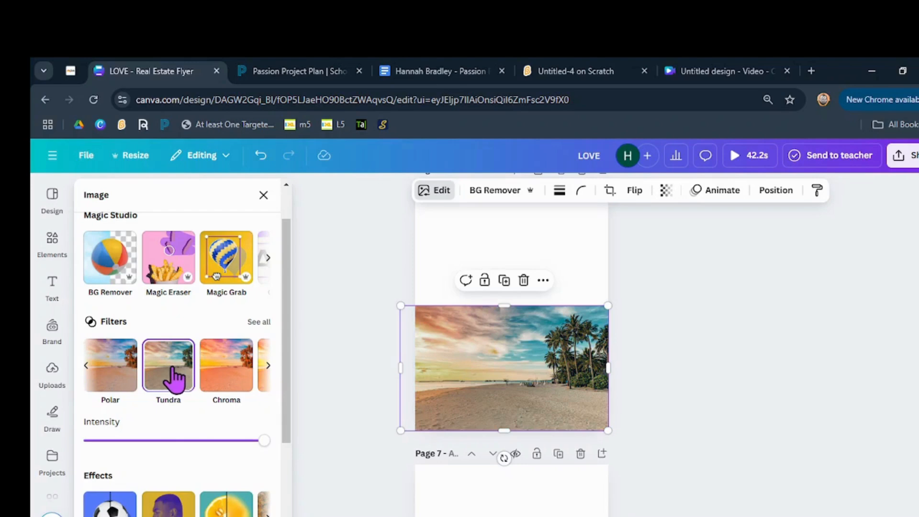
{"action": "left_click", "coordinate": [111, 366]}
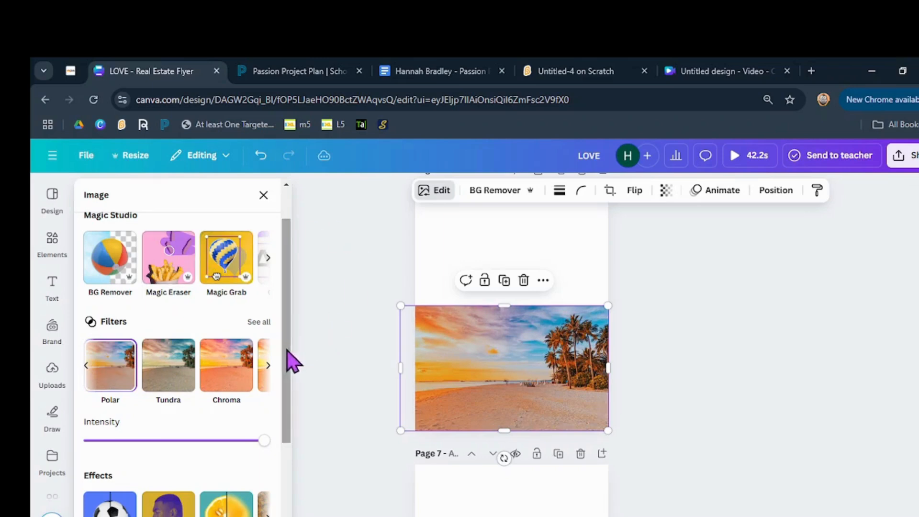
- Try the Aura and Rose filters on the page 6 beach photo
{"action": "left_click", "coordinate": [268, 366]}
{"action": "left_click", "coordinate": [268, 366]}
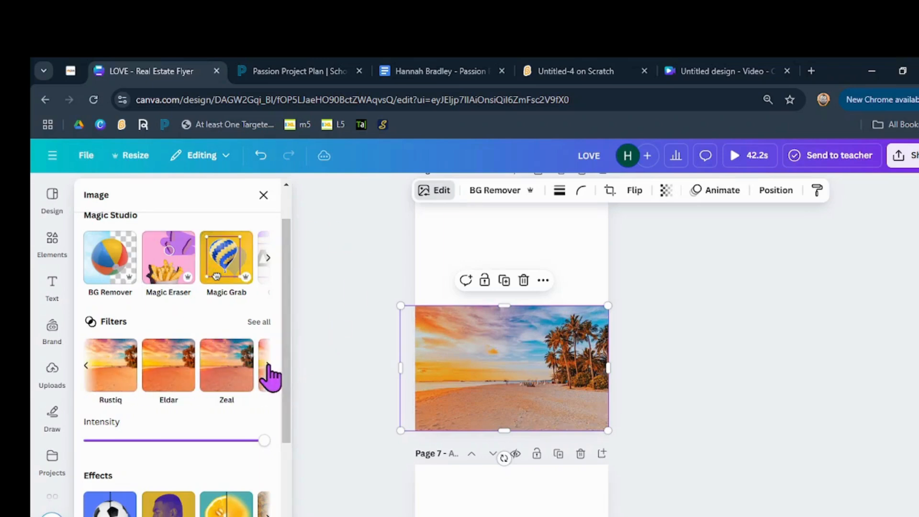
{"action": "left_click", "coordinate": [268, 366]}
{"action": "left_click", "coordinate": [236, 366]}
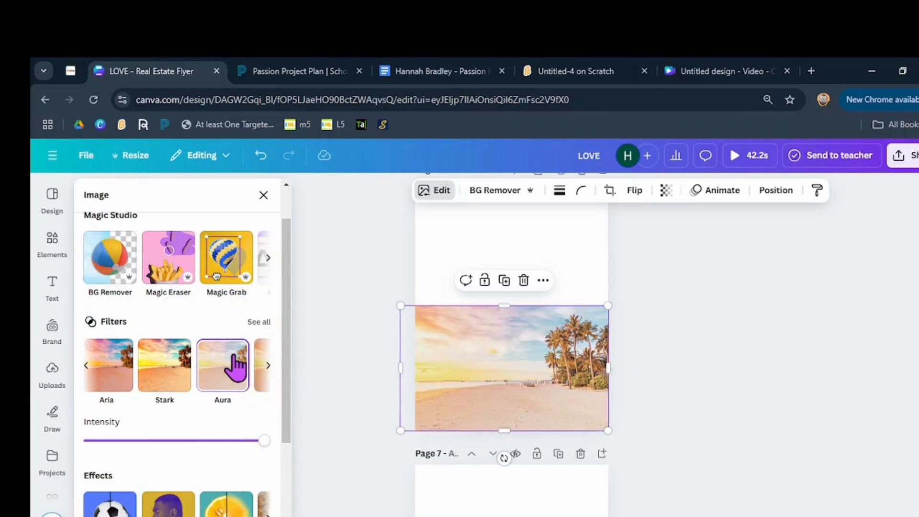
{"action": "left_click", "coordinate": [267, 373]}
{"action": "left_click", "coordinate": [267, 366]}
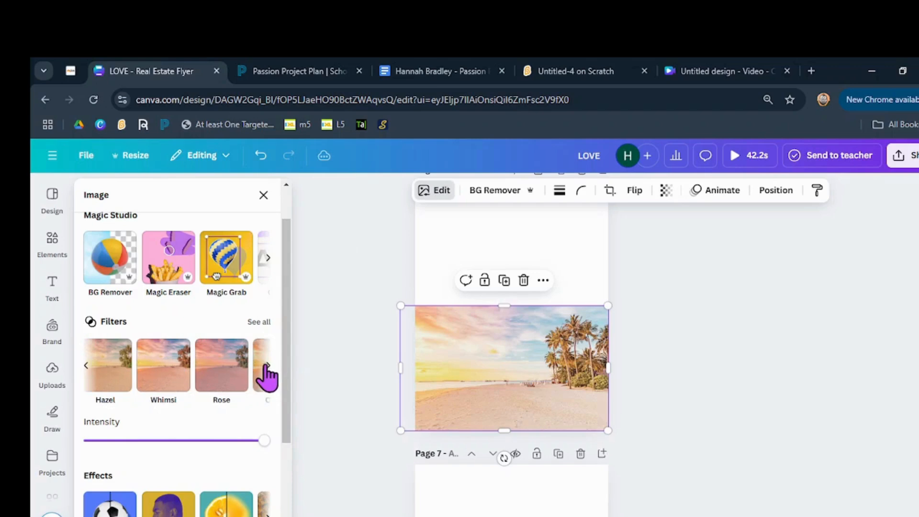
{"action": "left_click", "coordinate": [234, 371]}
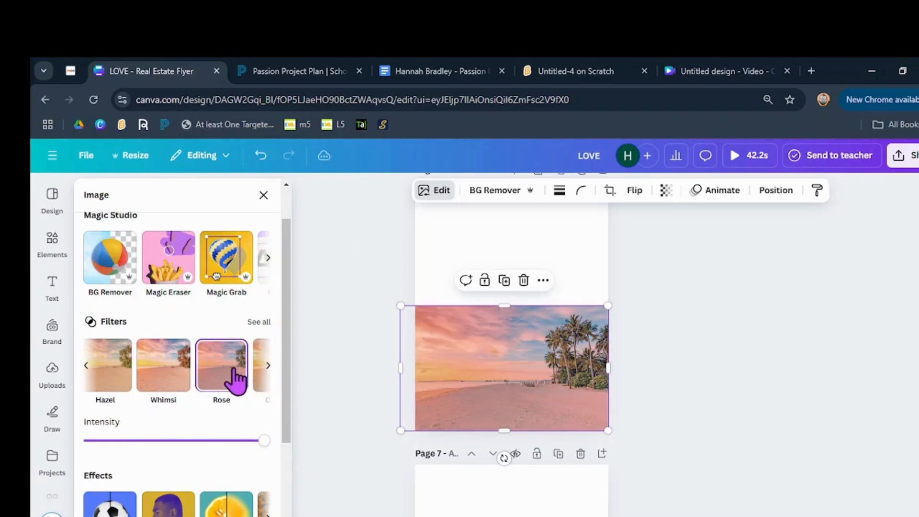
- Try the Oceanic, Nimbus and Vinto filters on the page 6 beach photo
{"action": "left_click", "coordinate": [262, 367]}
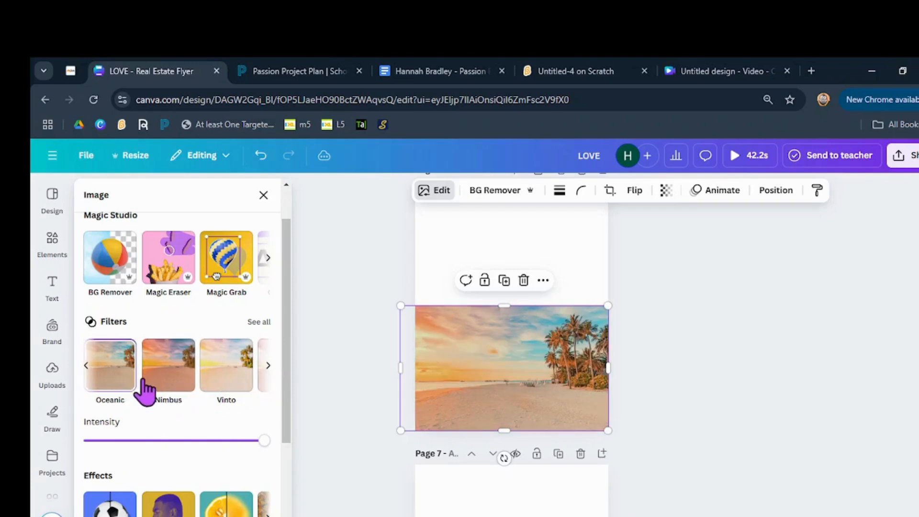
{"action": "left_click", "coordinate": [162, 388]}
{"action": "left_click", "coordinate": [213, 381]}
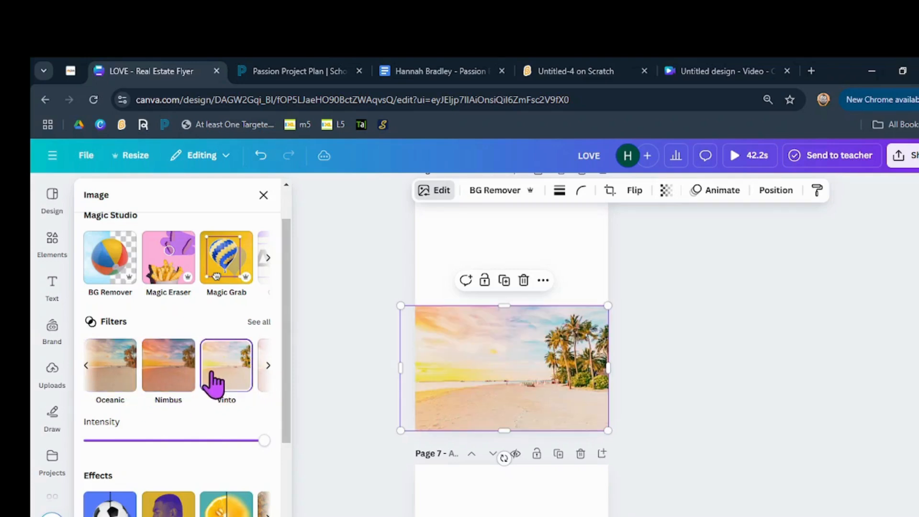
- Try the Fade, Antiq and Nostalg filters on the page 6 beach photo, and apply the Dream filter
{"action": "left_click", "coordinate": [264, 364]}
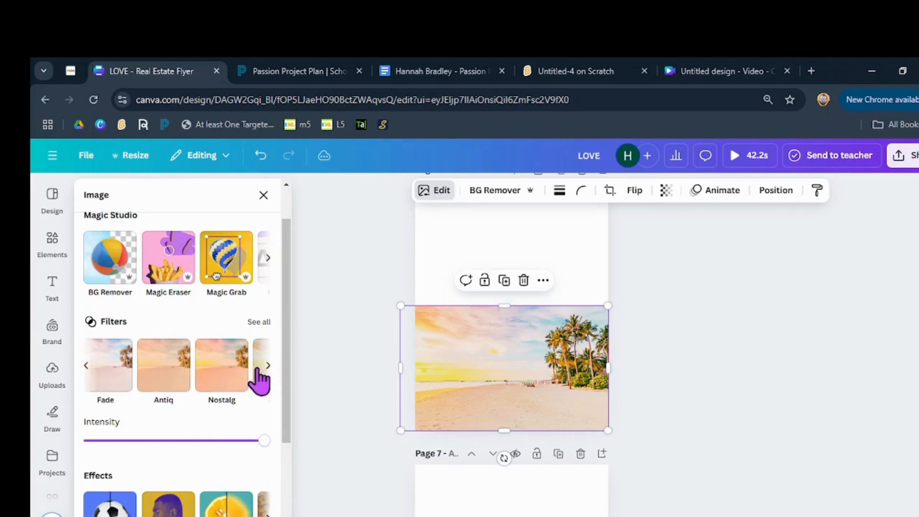
{"action": "left_click", "coordinate": [115, 373]}
{"action": "left_click", "coordinate": [152, 377]}
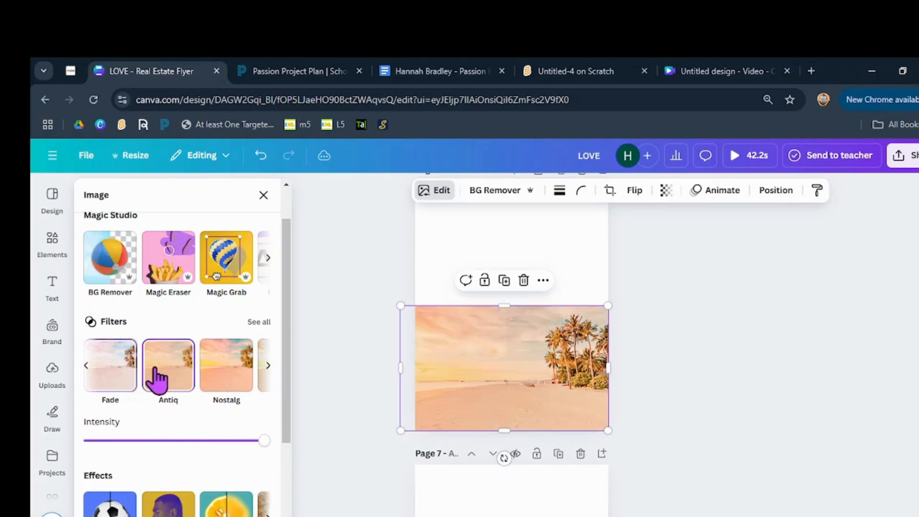
{"action": "left_click", "coordinate": [218, 383]}
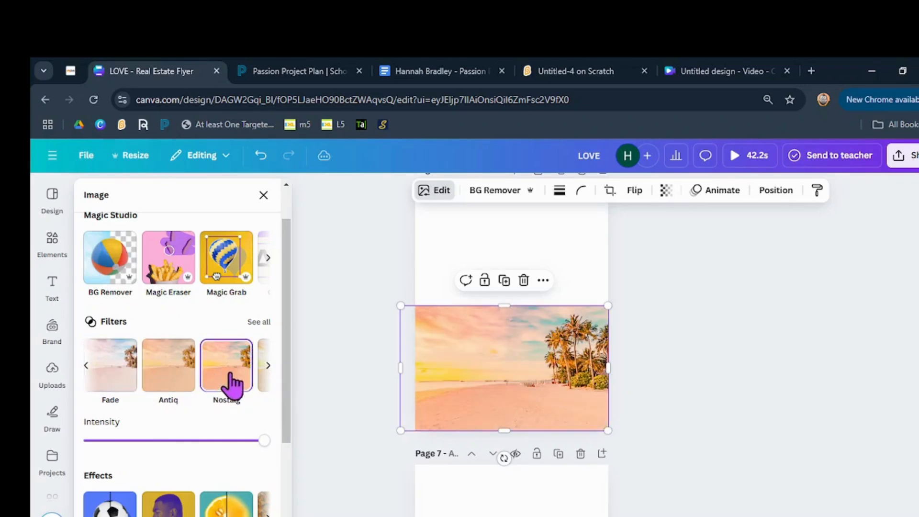
{"action": "left_click", "coordinate": [268, 367]}
{"action": "left_click", "coordinate": [100, 377]}
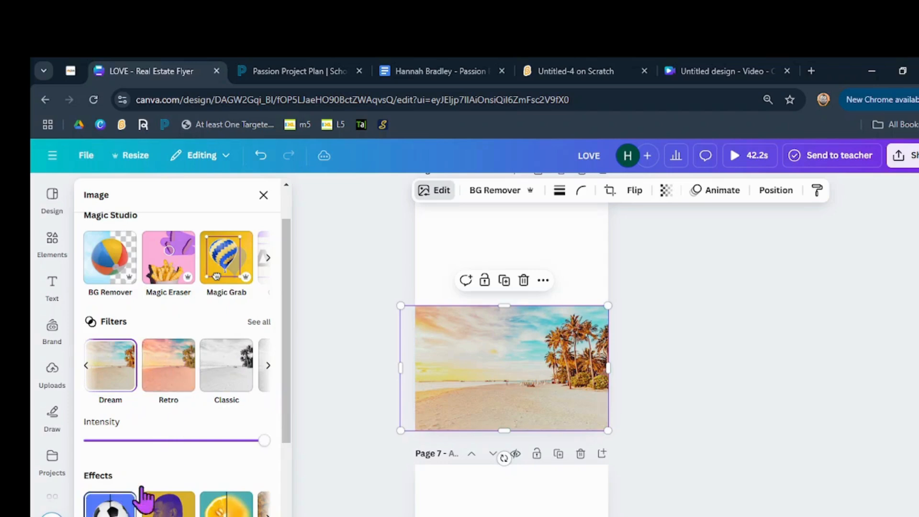
- Reduce the current filter's intensity to zero on the page 6 beach photo, then try the Classic filter at varying intensity up to full
{"action": "left_click_drag", "start_coordinate": [265, 440], "coordinate": [33, 435]}
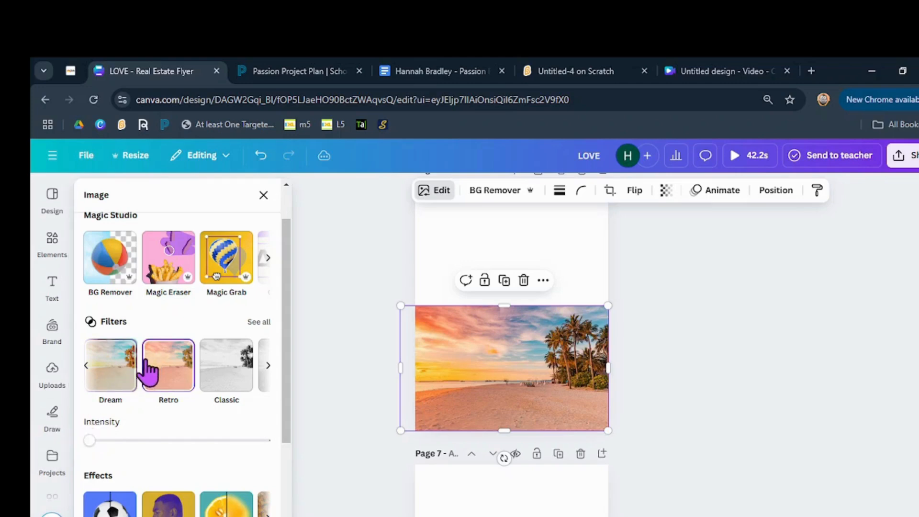
{"action": "left_click", "coordinate": [214, 379]}
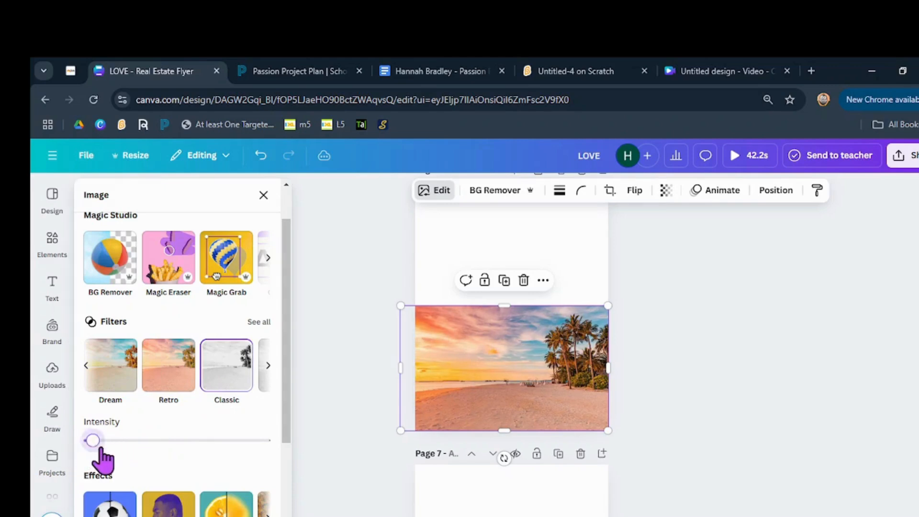
{"action": "left_click_drag", "start_coordinate": [91, 440], "coordinate": [265, 440]}
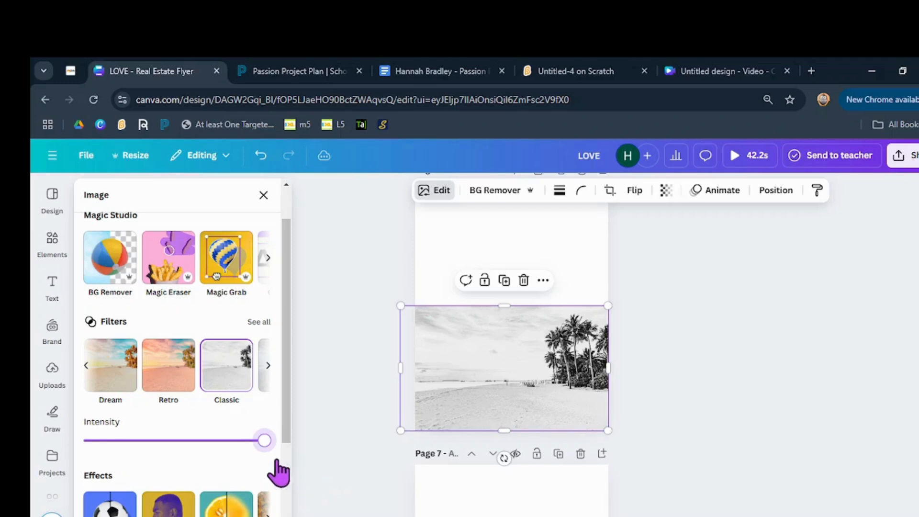
{"action": "left_click", "coordinate": [236, 440]}
{"action": "left_click_drag", "start_coordinate": [238, 448], "coordinate": [316, 462]}
- Apply the Outrun filter to the page 6 beach photo and reduce its intensity to zero
{"action": "left_click", "coordinate": [268, 365]}
{"action": "left_click", "coordinate": [268, 365]}
{"action": "left_click", "coordinate": [268, 365]}
{"action": "left_click", "coordinate": [268, 365]}
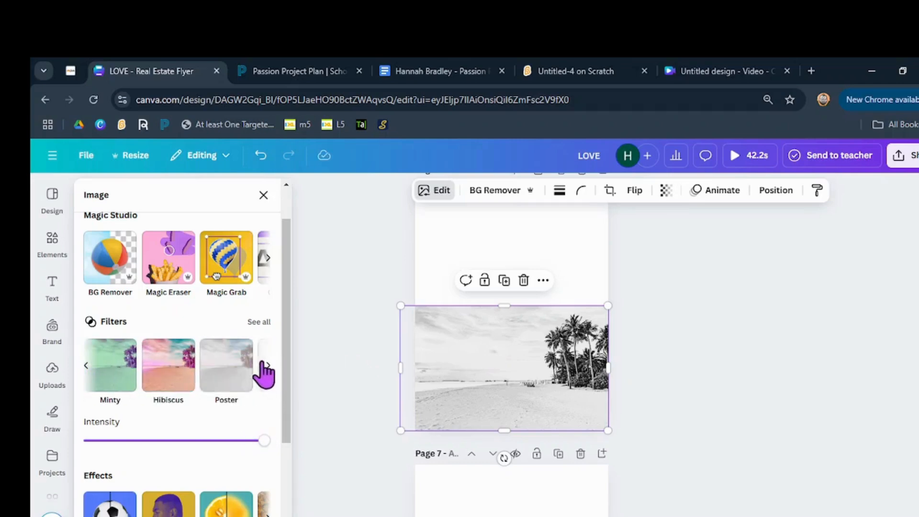
{"action": "left_click", "coordinate": [90, 361]}
{"action": "left_click", "coordinate": [123, 366]}
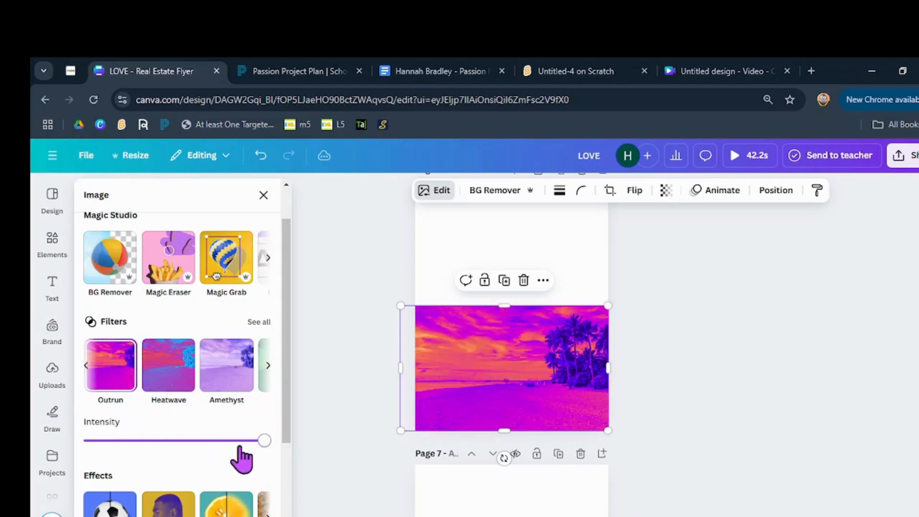
{"action": "left_click_drag", "start_coordinate": [263, 440], "coordinate": [62, 450]}
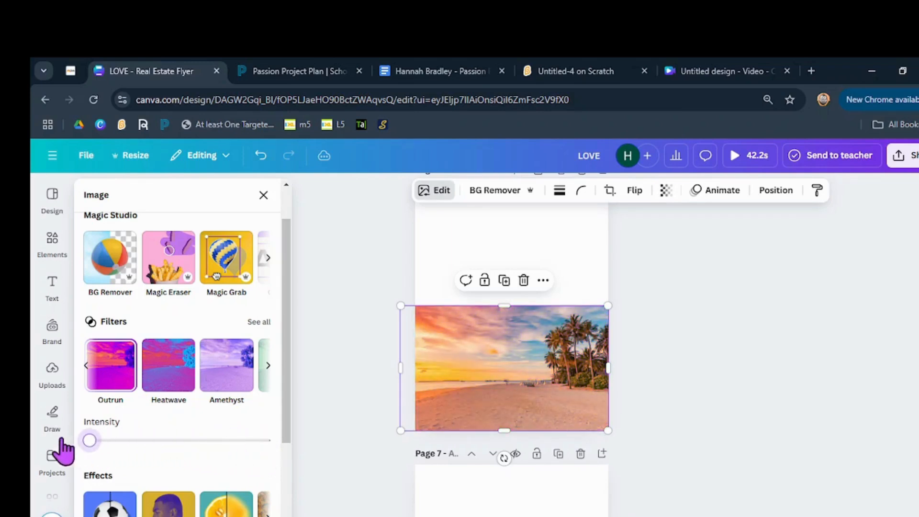
- Browse back to the first filters, set the page 6 beach photo's filter to None, and undo the last change
{"action": "left_click", "coordinate": [84, 366]}
{"action": "left_click", "coordinate": [85, 369]}
{"action": "left_click", "coordinate": [85, 368]}
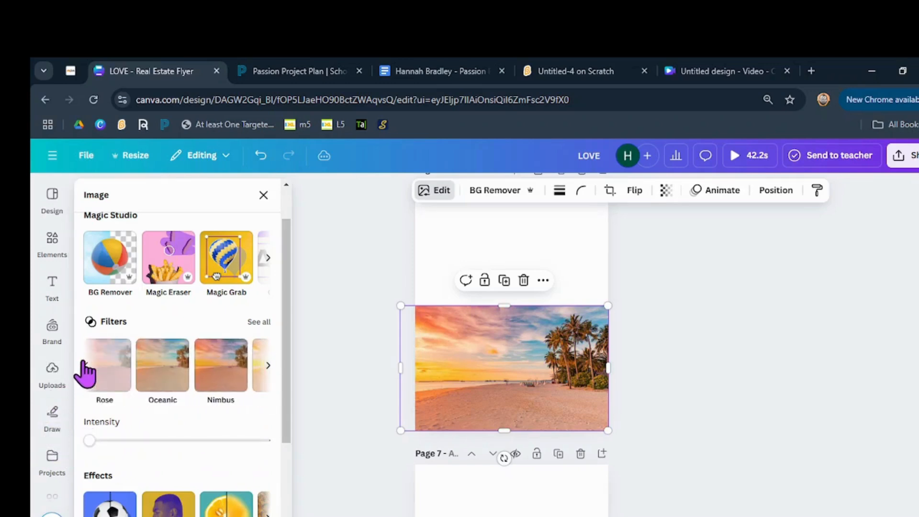
{"action": "left_click", "coordinate": [85, 368]}
{"action": "left_click", "coordinate": [84, 369]}
{"action": "left_click", "coordinate": [85, 369]}
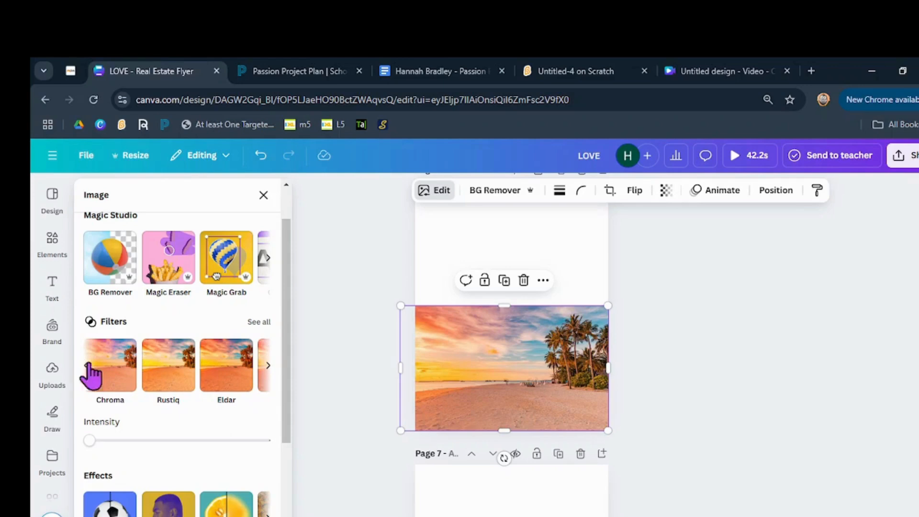
{"action": "left_click", "coordinate": [85, 365]}
{"action": "left_click", "coordinate": [86, 366]}
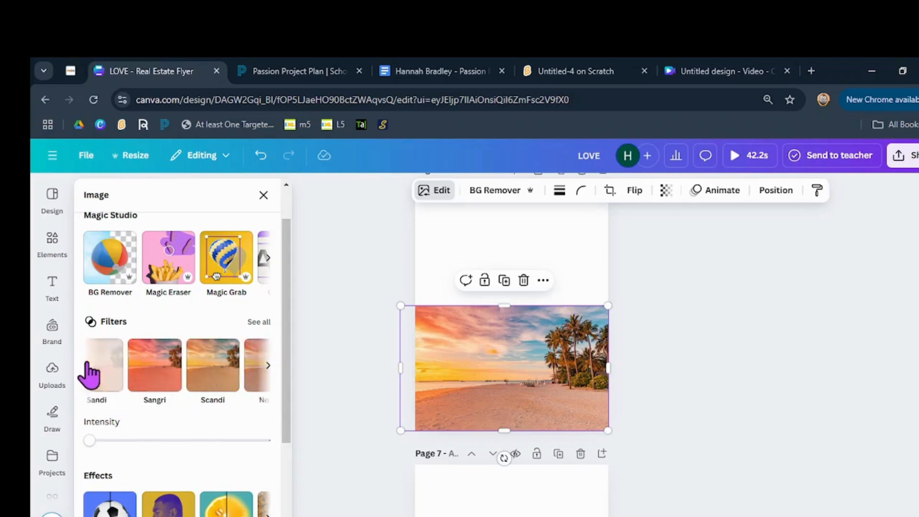
{"action": "left_click", "coordinate": [86, 369]}
{"action": "left_click", "coordinate": [86, 369]}
{"action": "left_click", "coordinate": [86, 369]}
{"action": "left_click", "coordinate": [86, 369]}
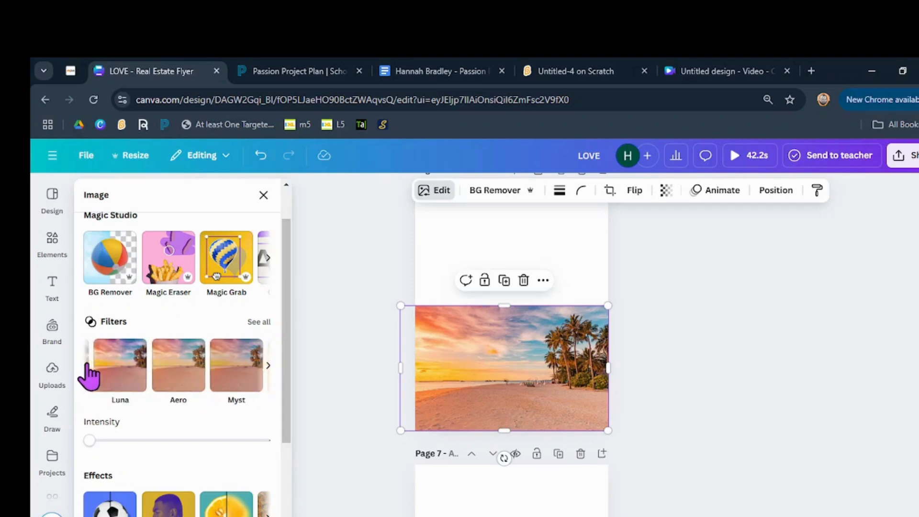
{"action": "left_click", "coordinate": [86, 367]}
{"action": "left_click", "coordinate": [86, 366]}
{"action": "left_click", "coordinate": [87, 367]}
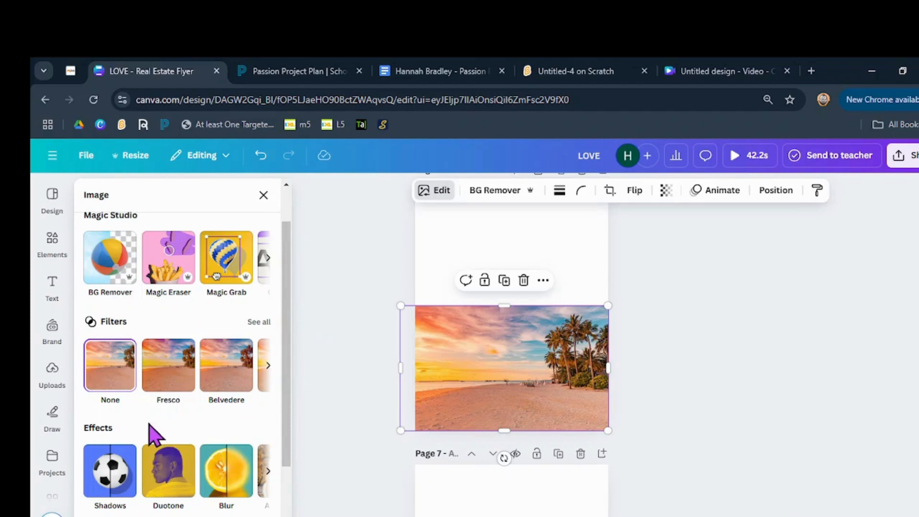
{"action": "left_click", "coordinate": [264, 194]}
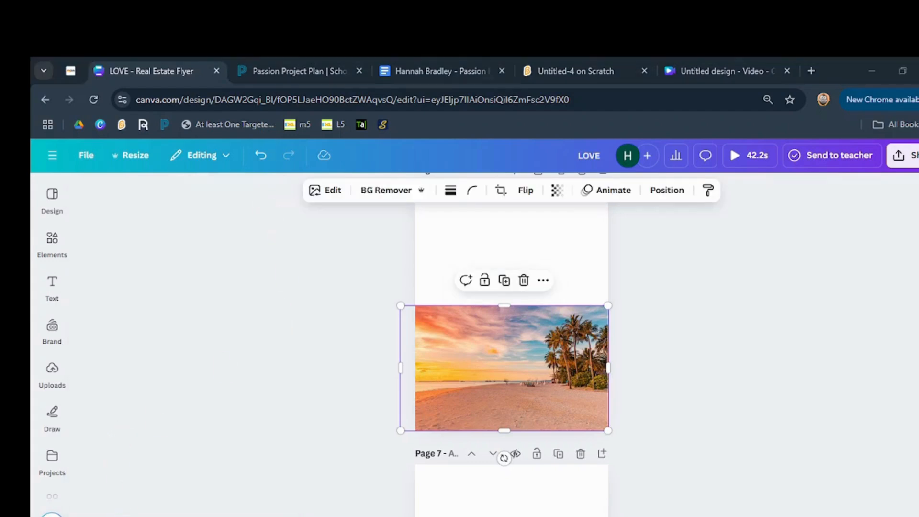
{"action": "key", "text": "ctrl+z"}
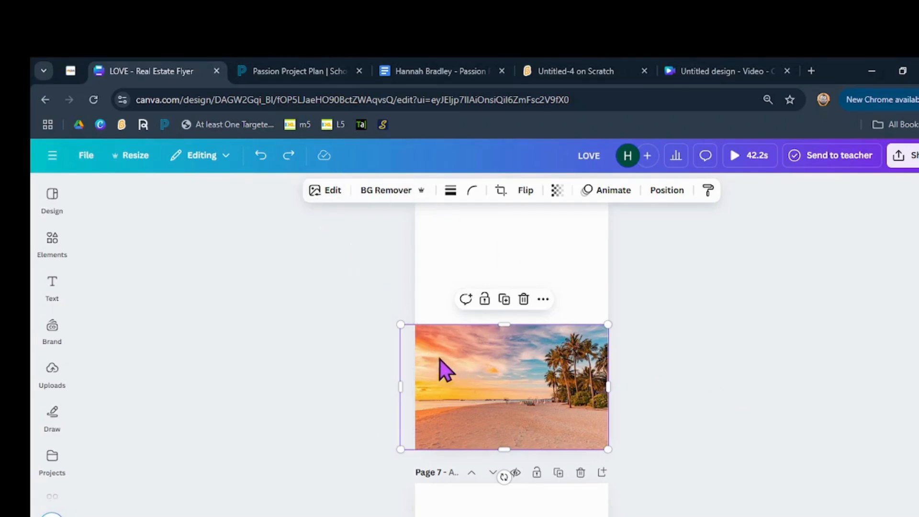
- Apply the Fuchsia duotone effect to the page 6 beach photo and change its highlights color to #F10246
{"action": "left_click", "coordinate": [317, 197]}
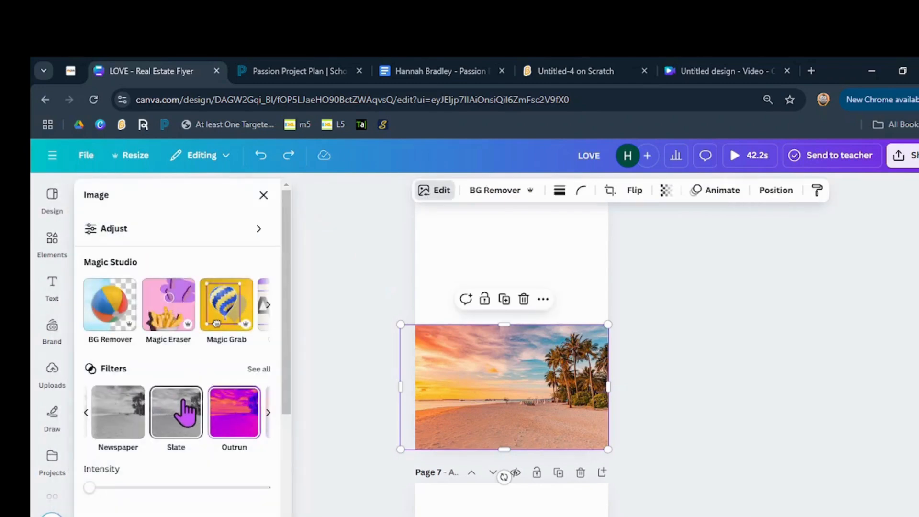
{"action": "left_click_drag", "start_coordinate": [287, 352], "coordinate": [289, 482]}
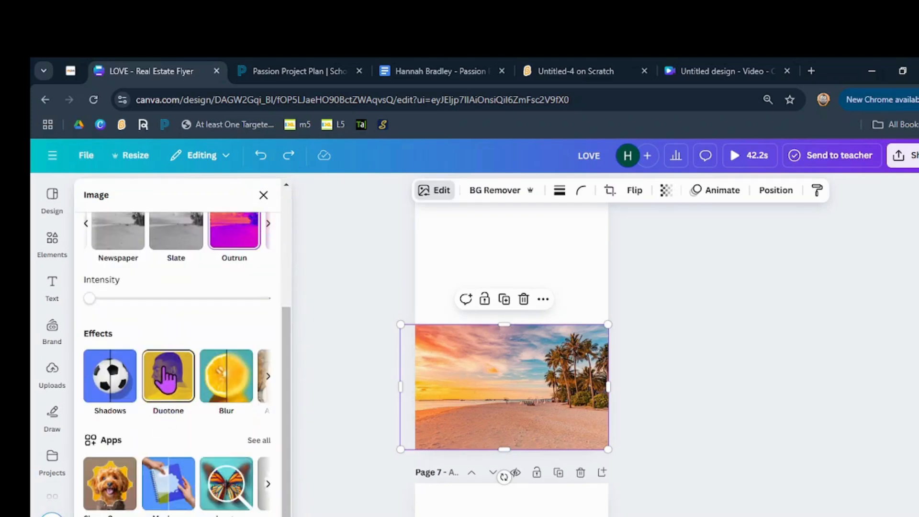
{"action": "left_click", "coordinate": [163, 376]}
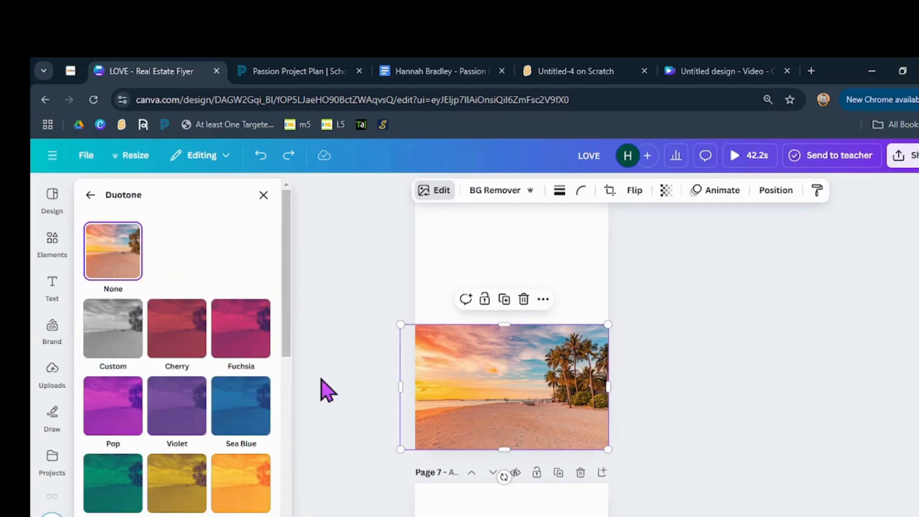
{"action": "left_click", "coordinate": [254, 313]}
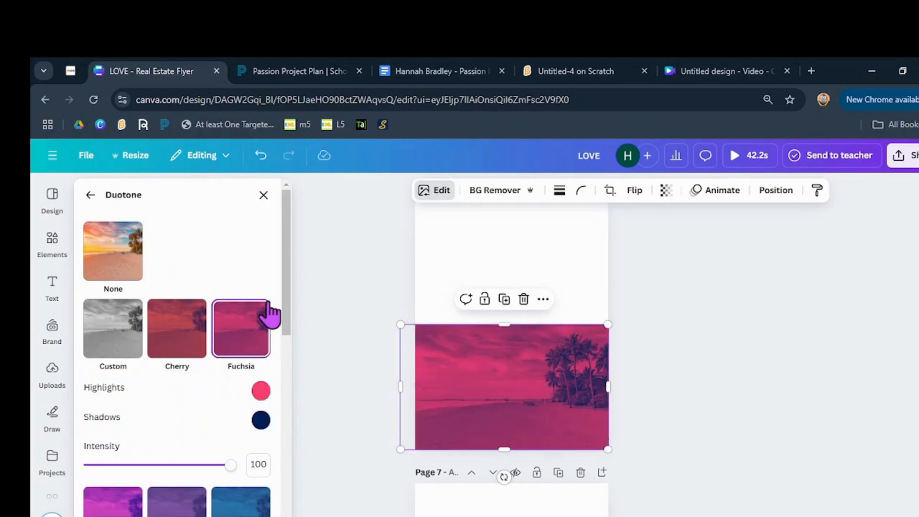
{"action": "left_click", "coordinate": [260, 390]}
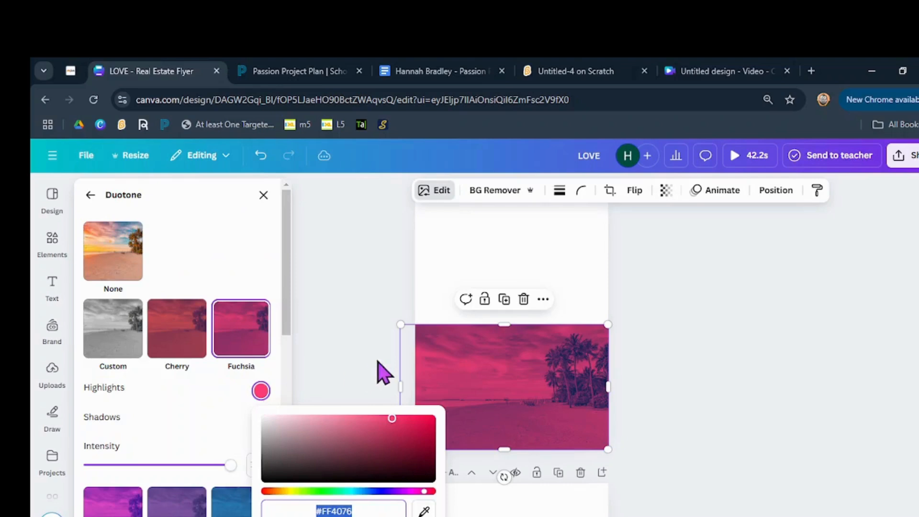
{"action": "left_click_drag", "start_coordinate": [391, 419], "coordinate": [432, 419]}
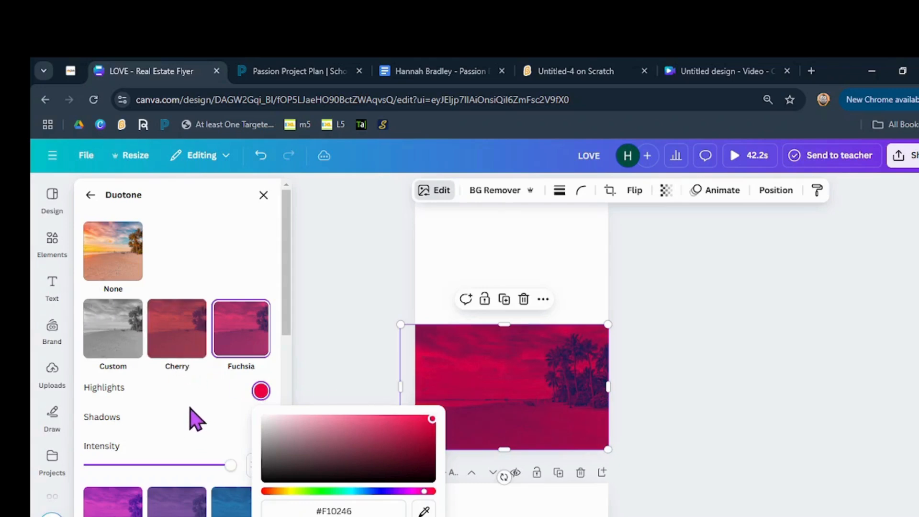
{"action": "left_click", "coordinate": [258, 397]}
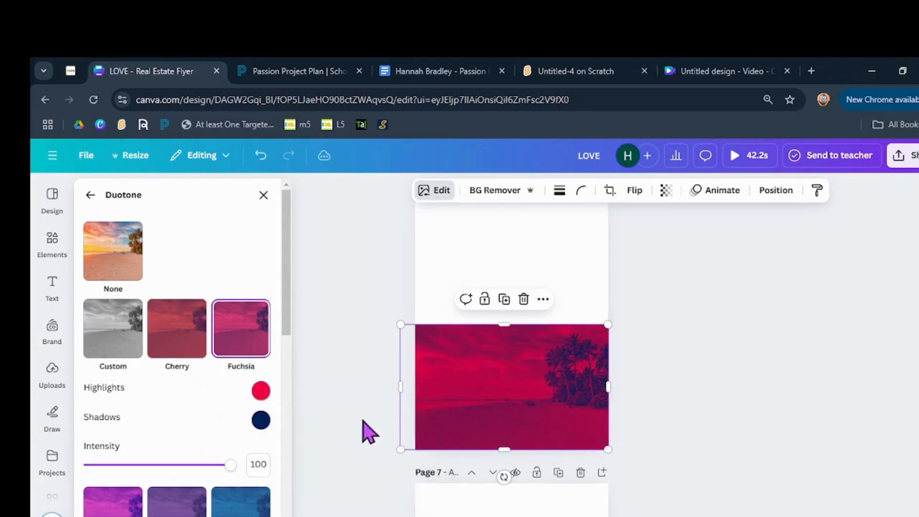
- Sample #67297F as the duotone highlights color, shift it to a stronger magenta-purple, and reset the beach photo's duotone to None
{"action": "left_click", "coordinate": [261, 393]}
{"action": "left_click", "coordinate": [261, 393]}
{"action": "left_click", "coordinate": [261, 393]}
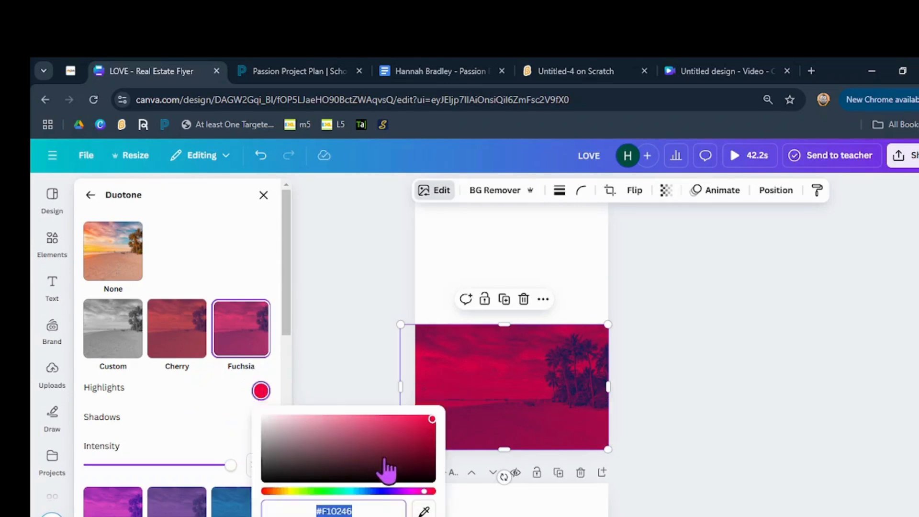
{"action": "left_click", "coordinate": [424, 510]}
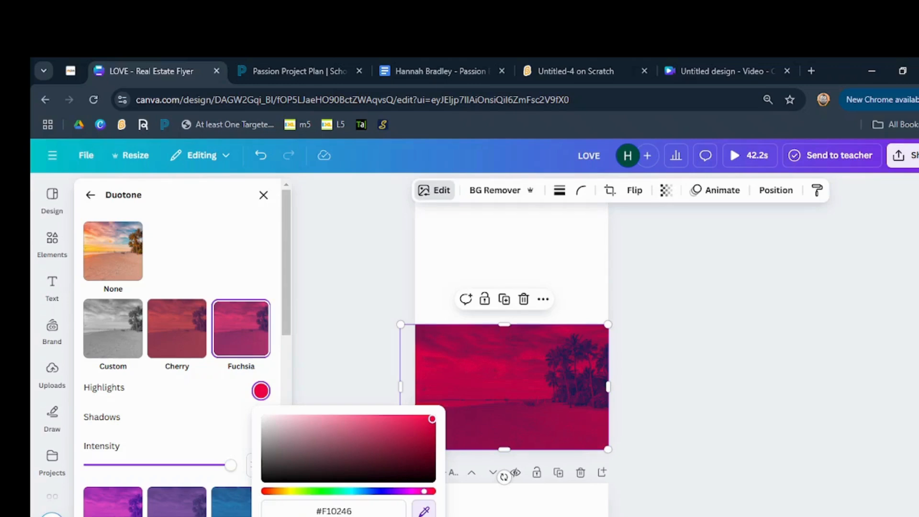
{"action": "left_click", "coordinate": [424, 509]}
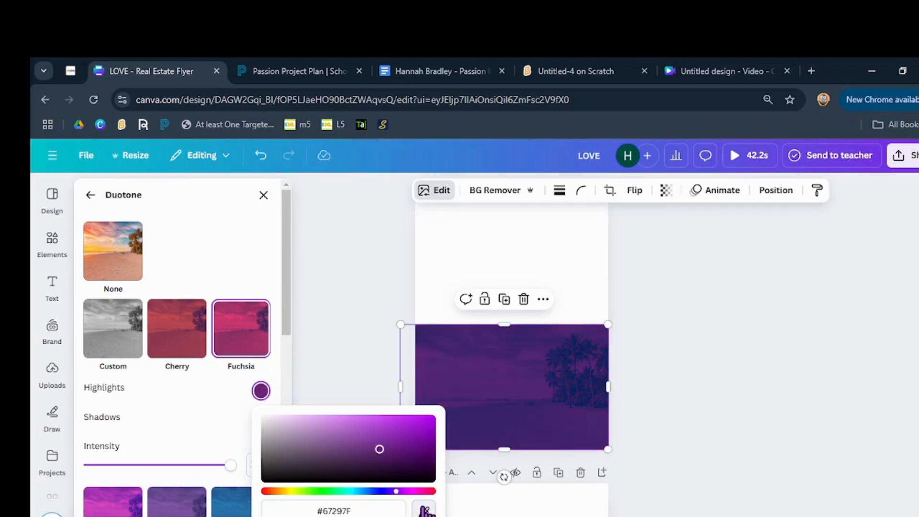
{"action": "left_click", "coordinate": [380, 444]}
{"action": "mouse_move", "coordinate": [401, 436]}
{"action": "left_mouse_down"}
{"action": "mouse_move", "coordinate": [428, 431]}
{"action": "mouse_move", "coordinate": [419, 444]}
{"action": "left_mouse_up"}
{"action": "mouse_move", "coordinate": [396, 492]}
{"action": "left_mouse_down"}
{"action": "mouse_move", "coordinate": [387, 492]}
{"action": "mouse_move", "coordinate": [431, 492]}
{"action": "mouse_move", "coordinate": [387, 492]}
{"action": "mouse_move", "coordinate": [405, 492]}
{"action": "left_mouse_up"}
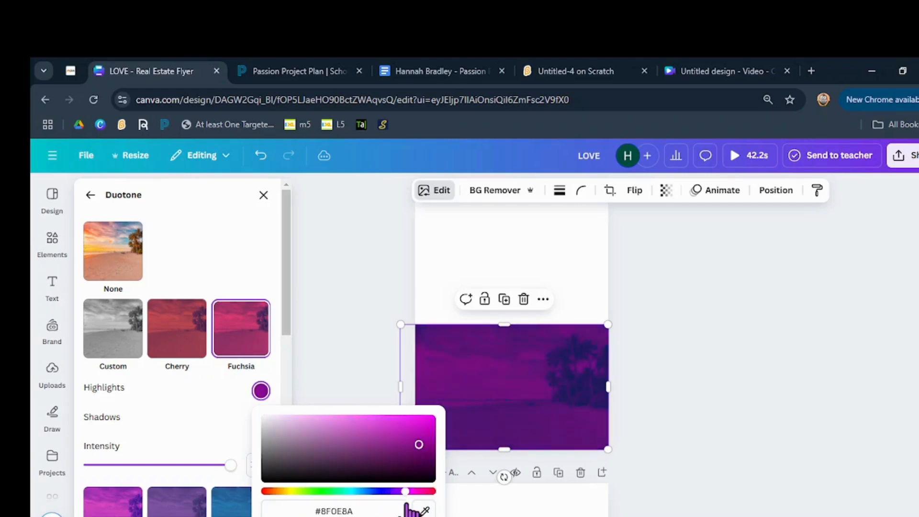
{"action": "left_click", "coordinate": [118, 244]}
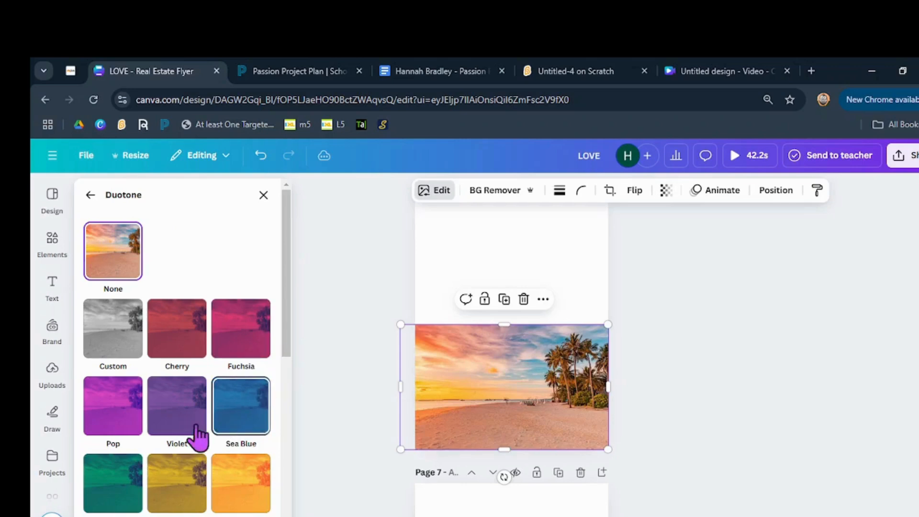
{"action": "left_click", "coordinate": [91, 195]}
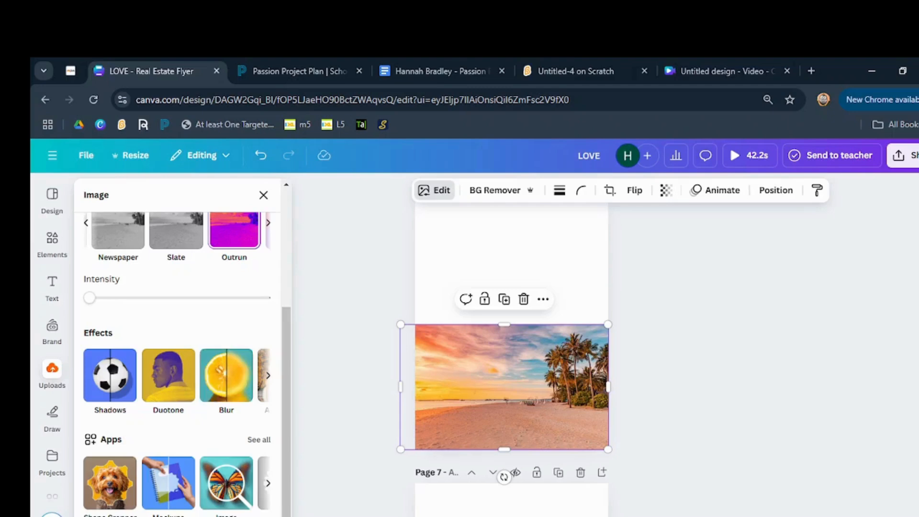
- Try the Angled, Outline, Glow and Drop shadow effects on the page 6 beach photo
{"action": "left_click", "coordinate": [109, 375]}
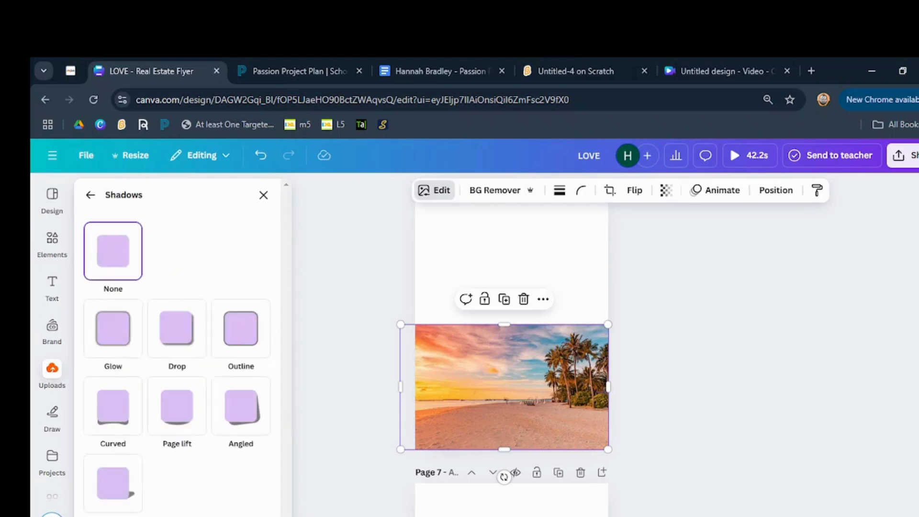
{"action": "left_click", "coordinate": [256, 410]}
{"action": "left_click", "coordinate": [222, 321]}
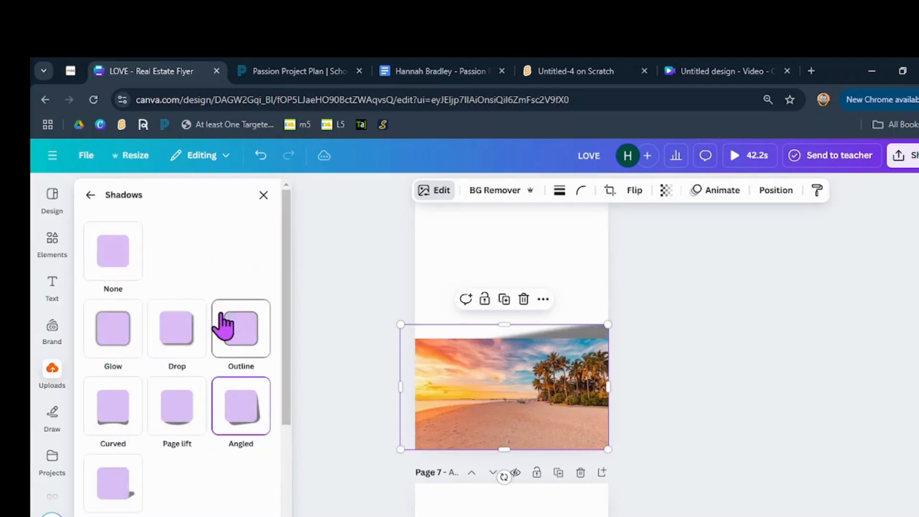
{"action": "left_click", "coordinate": [122, 356]}
{"action": "left_click", "coordinate": [165, 345]}
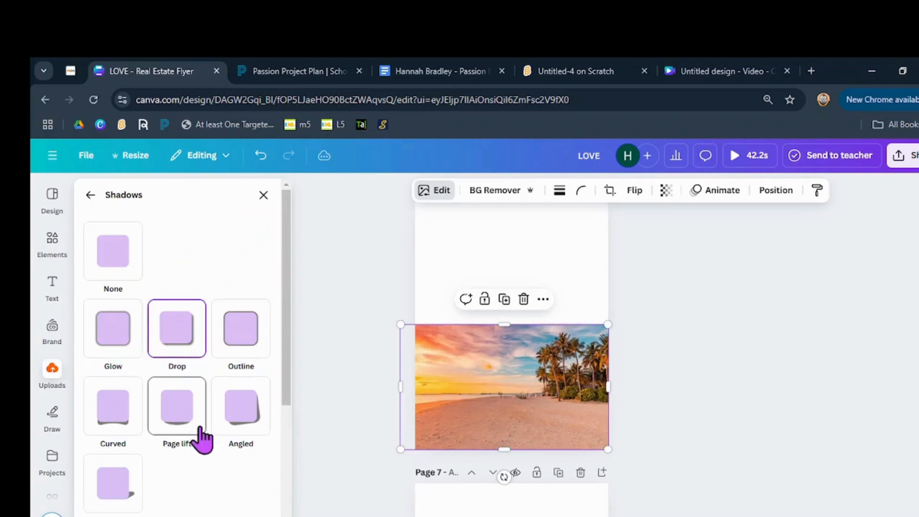
- Try the Page lift, Curved and Angled shadow effects on the beach photo, and reset its shadow to None
{"action": "left_click", "coordinate": [196, 426]}
{"action": "left_click", "coordinate": [108, 416]}
{"action": "left_click", "coordinate": [109, 467]}
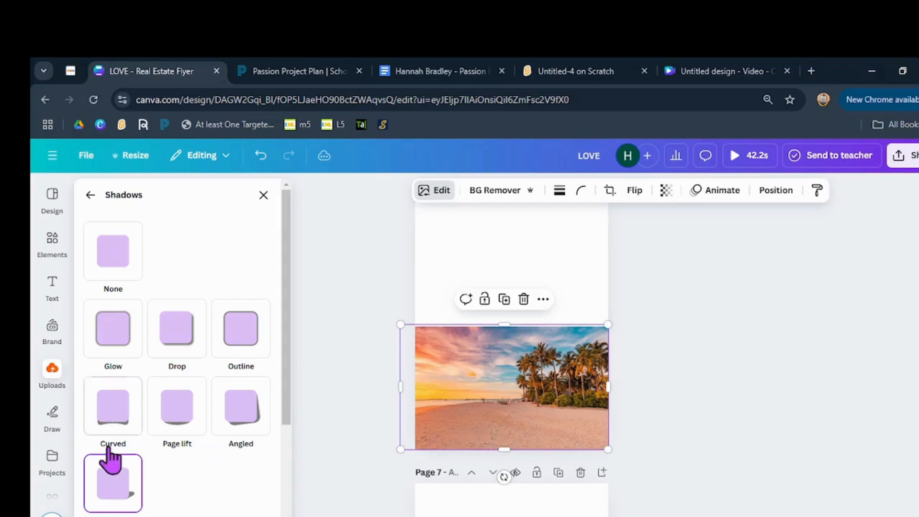
{"action": "left_click", "coordinate": [238, 418]}
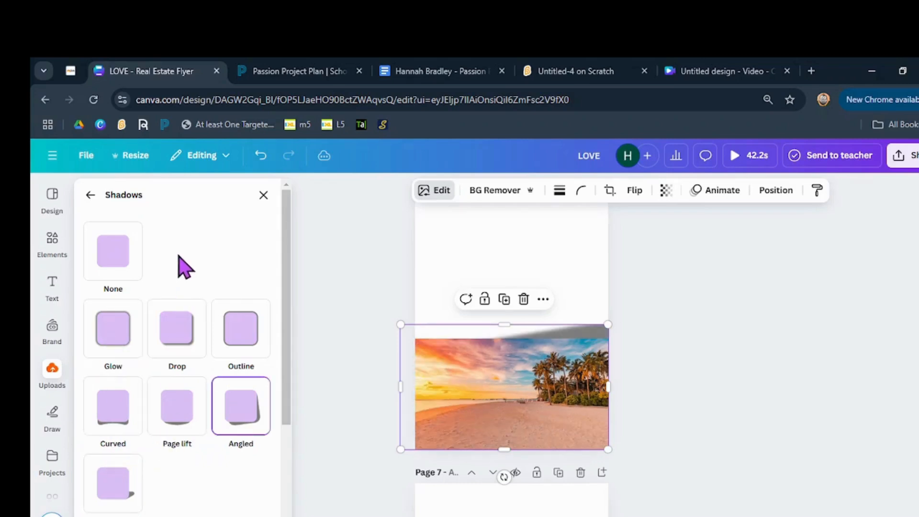
{"action": "left_click", "coordinate": [131, 261]}
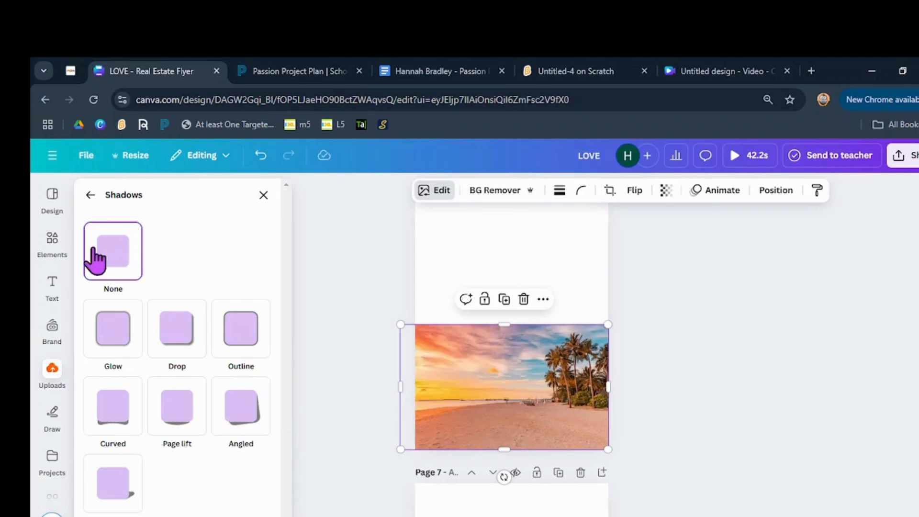
{"action": "left_click", "coordinate": [88, 196]}
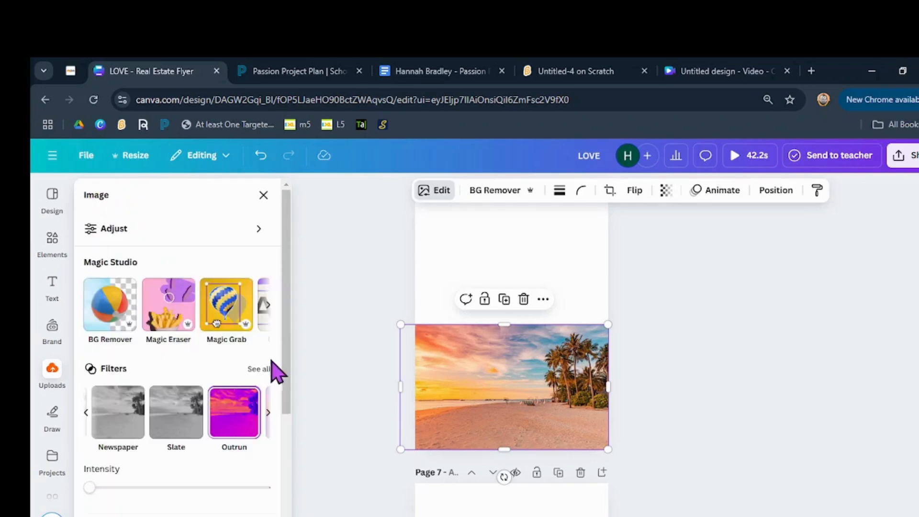
- Open the Blur effect for the page 6 beach photo and set brush size and intensity to 100
{"action": "left_click_drag", "start_coordinate": [287, 338], "coordinate": [267, 513]}
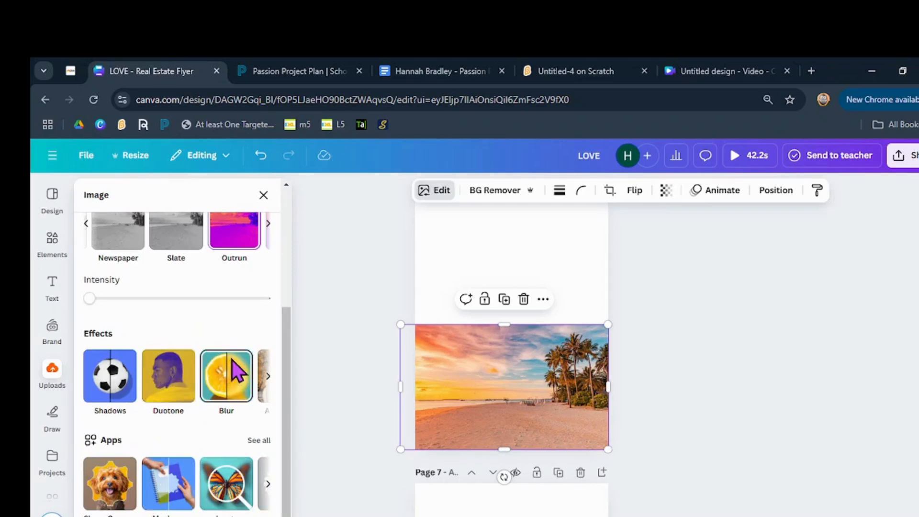
{"action": "left_click", "coordinate": [226, 375]}
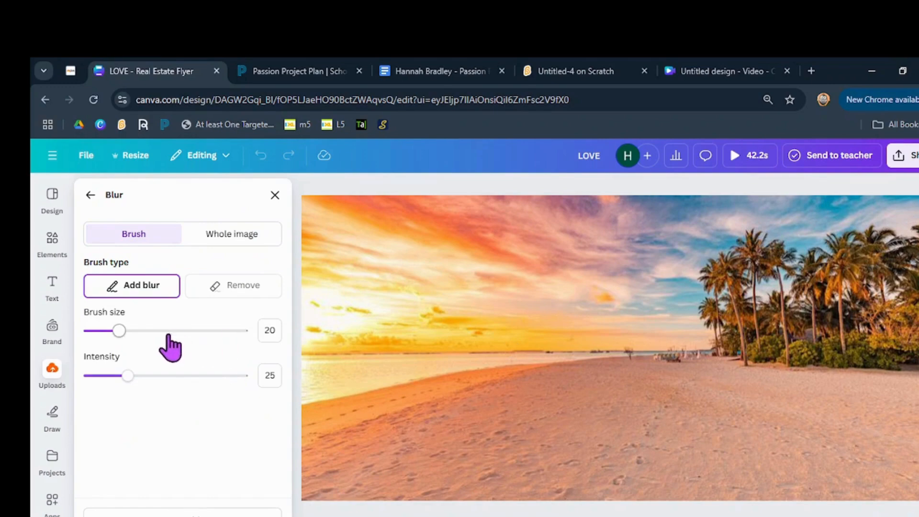
{"action": "left_click_drag", "start_coordinate": [119, 331], "coordinate": [287, 338]}
{"action": "left_click_drag", "start_coordinate": [128, 376], "coordinate": [254, 378]}
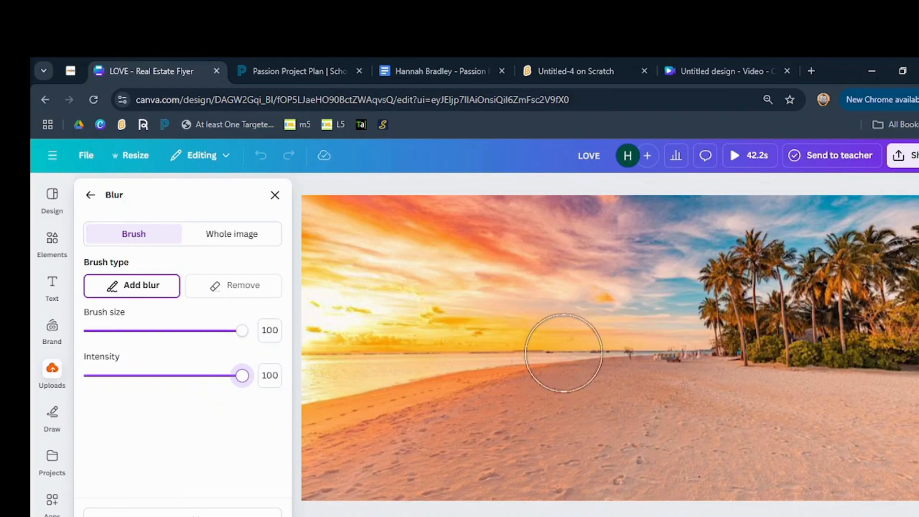
- Brush blur over the sandy foreground of the beach photo
{"action": "mouse_move", "coordinate": [709, 373]}
{"action": "left_mouse_down"}
{"action": "mouse_move", "coordinate": [615, 395]}
{"action": "mouse_move", "coordinate": [593, 386]}
{"action": "mouse_move", "coordinate": [397, 422]}
{"action": "mouse_move", "coordinate": [389, 414]}
{"action": "mouse_move", "coordinate": [290, 461]}
{"action": "mouse_move", "coordinate": [308, 449]}
{"action": "mouse_move", "coordinate": [334, 461]}
{"action": "mouse_move", "coordinate": [340, 488]}
{"action": "mouse_move", "coordinate": [403, 462]}
{"action": "mouse_move", "coordinate": [551, 455]}
{"action": "mouse_move", "coordinate": [623, 465]}
{"action": "mouse_move", "coordinate": [567, 451]}
{"action": "mouse_move", "coordinate": [531, 404]}
{"action": "mouse_move", "coordinate": [710, 409]}
{"action": "mouse_move", "coordinate": [635, 346]}
{"action": "mouse_move", "coordinate": [784, 362]}
{"action": "mouse_move", "coordinate": [810, 381]}
{"action": "left_mouse_up"}
{"action": "left_click", "coordinate": [819, 392]}
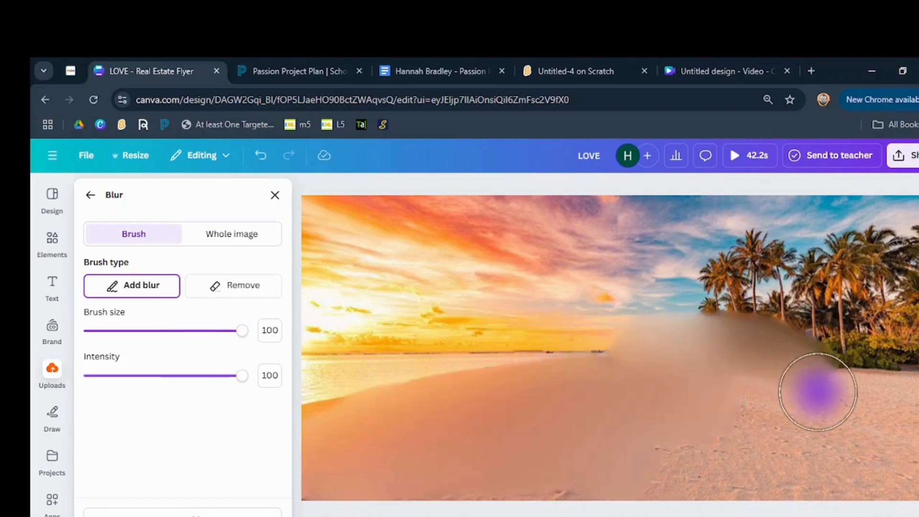
{"action": "mouse_move", "coordinate": [838, 411]}
{"action": "left_mouse_down"}
{"action": "mouse_move", "coordinate": [725, 384]}
{"action": "mouse_move", "coordinate": [758, 382]}
{"action": "mouse_move", "coordinate": [914, 442]}
{"action": "mouse_move", "coordinate": [816, 452]}
{"action": "mouse_move", "coordinate": [820, 410]}
{"action": "mouse_move", "coordinate": [913, 392]}
{"action": "mouse_move", "coordinate": [907, 427]}
{"action": "mouse_move", "coordinate": [878, 457]}
{"action": "mouse_move", "coordinate": [918, 474]}
{"action": "mouse_move", "coordinate": [873, 495]}
{"action": "mouse_move", "coordinate": [651, 462]}
{"action": "mouse_move", "coordinate": [745, 436]}
{"action": "mouse_move", "coordinate": [789, 444]}
{"action": "mouse_move", "coordinate": [710, 493]}
{"action": "mouse_move", "coordinate": [478, 487]}
{"action": "left_mouse_up"}
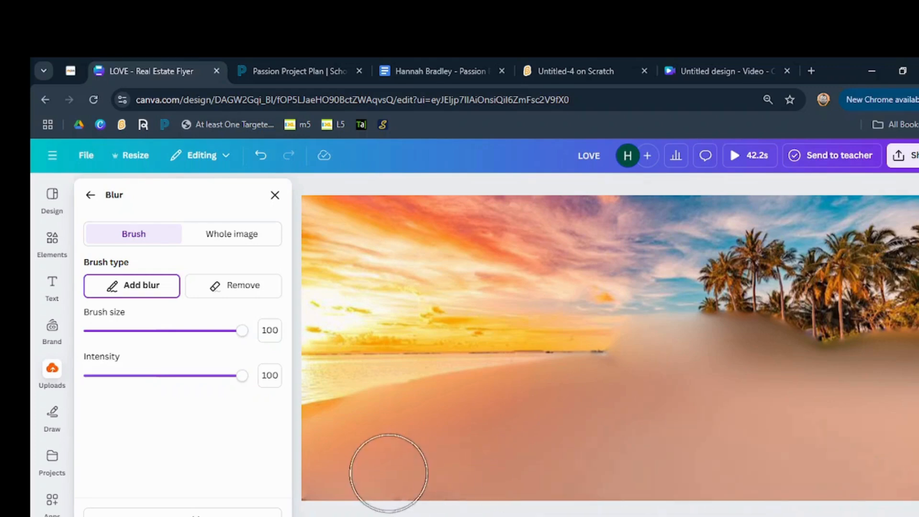
{"action": "mouse_move", "coordinate": [307, 421]}
{"action": "left_mouse_down"}
{"action": "mouse_move", "coordinate": [318, 431]}
{"action": "mouse_move", "coordinate": [319, 423]}
{"action": "left_mouse_up"}
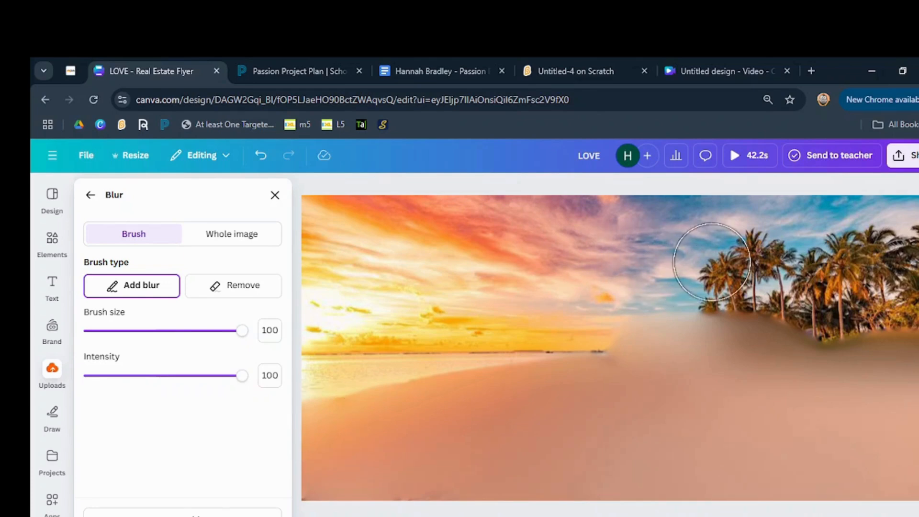
- Brush blur over the palm trees and along the upper sky of the beach photo
{"action": "mouse_move", "coordinate": [722, 269]}
{"action": "left_mouse_down"}
{"action": "mouse_move", "coordinate": [724, 301]}
{"action": "mouse_move", "coordinate": [754, 249]}
{"action": "mouse_move", "coordinate": [849, 257]}
{"action": "mouse_move", "coordinate": [882, 311]}
{"action": "mouse_move", "coordinate": [894, 271]}
{"action": "left_mouse_up"}
{"action": "left_click_drag", "start_coordinate": [896, 268], "coordinate": [918, 297]}
{"action": "left_click_drag", "start_coordinate": [876, 245], "coordinate": [918, 244]}
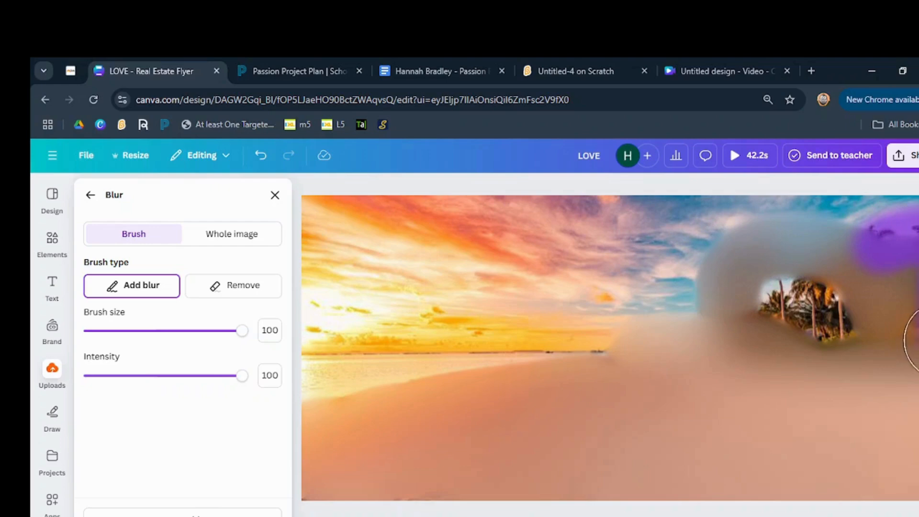
{"action": "mouse_move", "coordinate": [918, 341]}
{"action": "left_mouse_down"}
{"action": "mouse_move", "coordinate": [817, 287]}
{"action": "mouse_move", "coordinate": [754, 304]}
{"action": "mouse_move", "coordinate": [835, 312]}
{"action": "mouse_move", "coordinate": [847, 345]}
{"action": "mouse_move", "coordinate": [840, 326]}
{"action": "left_mouse_up"}
{"action": "mouse_move", "coordinate": [903, 201]}
{"action": "left_mouse_down"}
{"action": "mouse_move", "coordinate": [777, 214]}
{"action": "mouse_move", "coordinate": [629, 207]}
{"action": "mouse_move", "coordinate": [293, 219]}
{"action": "left_mouse_up"}
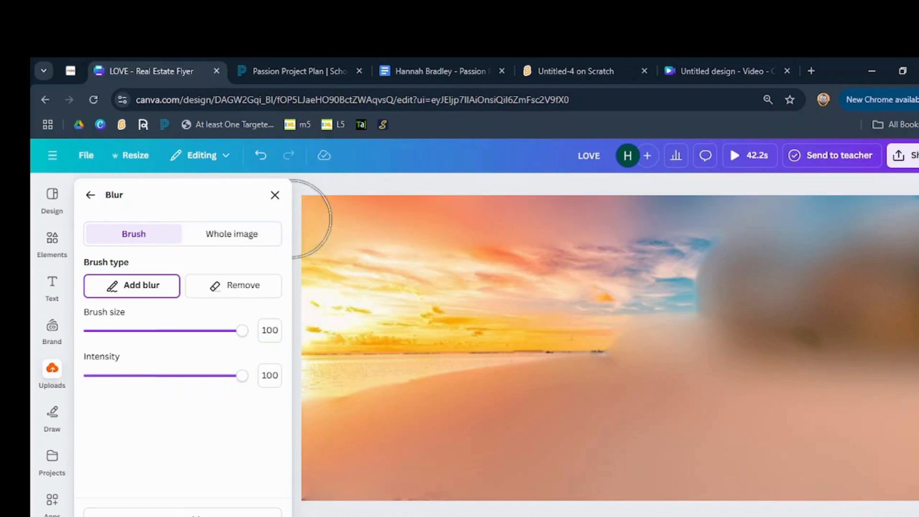
- Try whole-image blur on the beach photo, reset its intensity to 0, and leave the Blur settings
{"action": "left_click", "coordinate": [231, 234]}
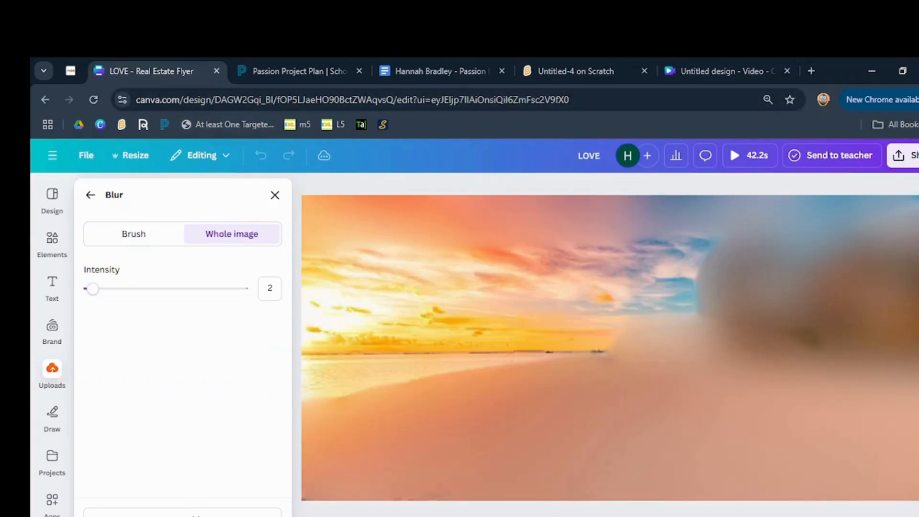
{"action": "left_click_drag", "start_coordinate": [92, 289], "coordinate": [224, 288]}
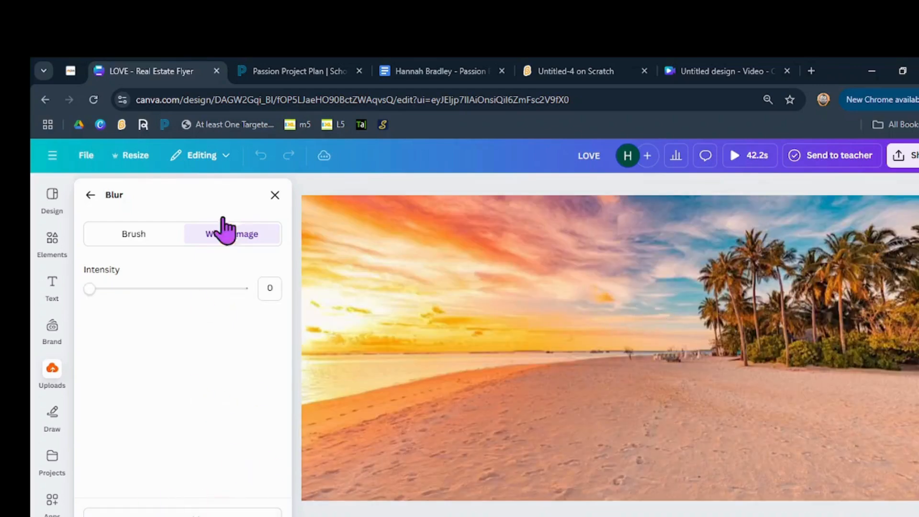
{"action": "left_click", "coordinate": [87, 198]}
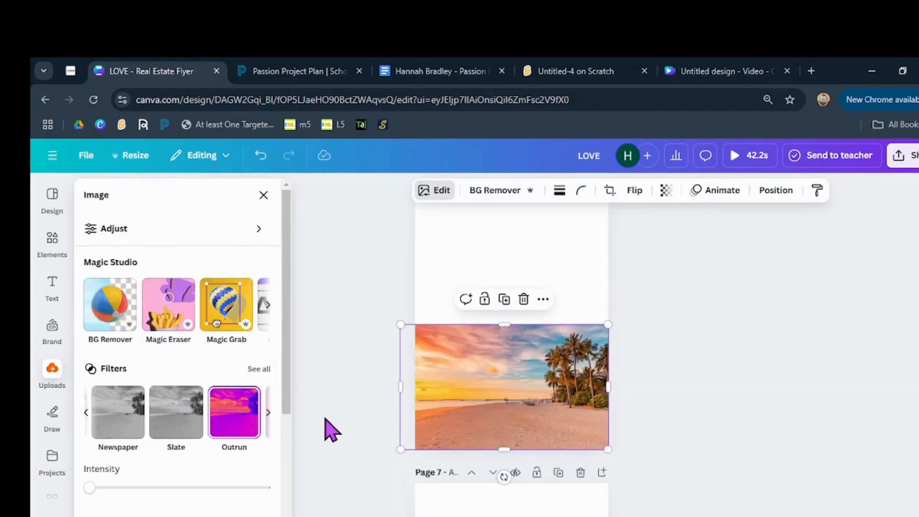
- Apply the Auto Focus effect to the page 6 beach photo
{"action": "scroll", "coordinate": [330, 431], "scroll_direction": "up", "scroll_amount": 2}
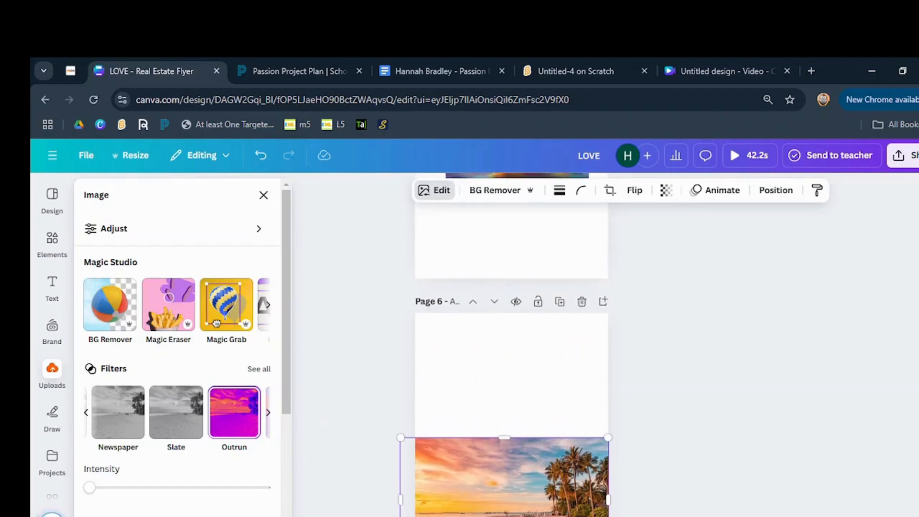
{"action": "scroll", "coordinate": [331, 430], "scroll_direction": "down", "scroll_amount": 5}
{"action": "scroll", "coordinate": [217, 323], "scroll_direction": "down", "scroll_amount": 4}
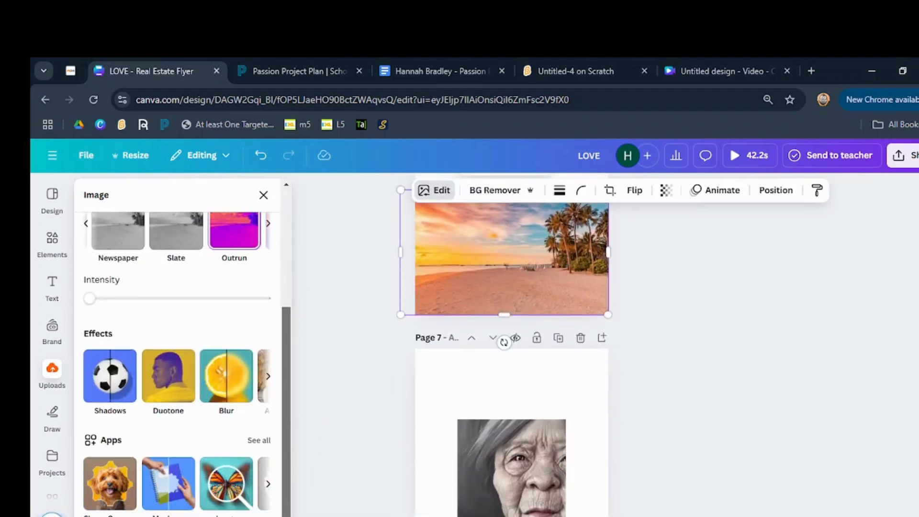
{"action": "left_click", "coordinate": [268, 376]}
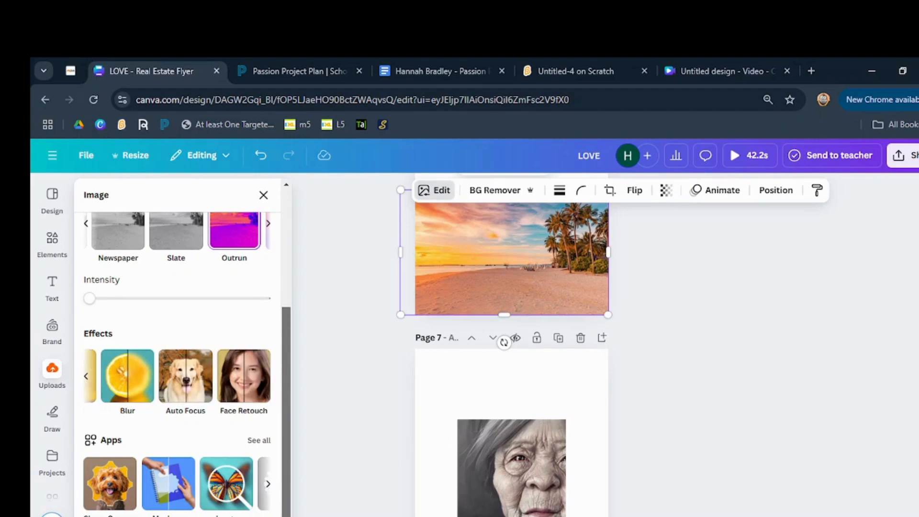
{"action": "left_click", "coordinate": [186, 376]}
{"action": "scroll", "coordinate": [504, 335], "scroll_direction": "up", "scroll_amount": 2}
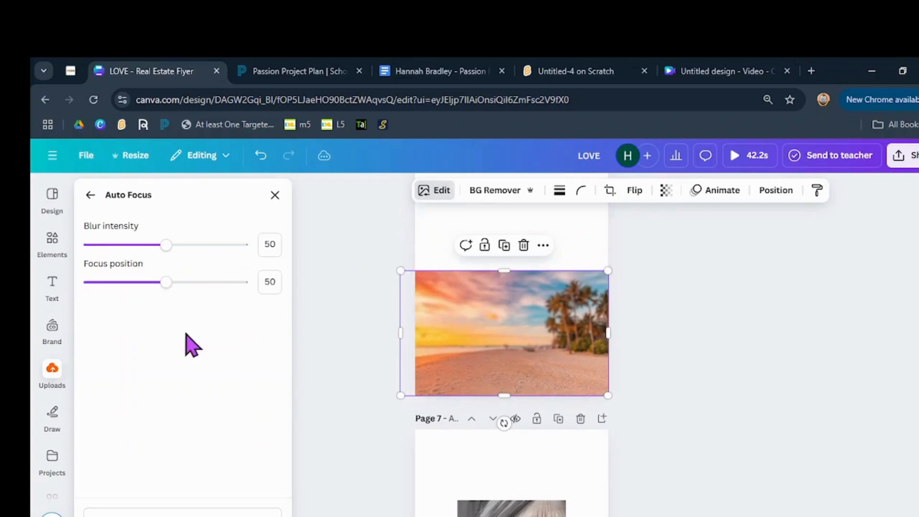
- Try Auto Focus with focus position 100 and blur intensity 0, then with blur intensity 100 and focus position 60.5
{"action": "left_click_drag", "start_coordinate": [168, 283], "coordinate": [253, 297]}
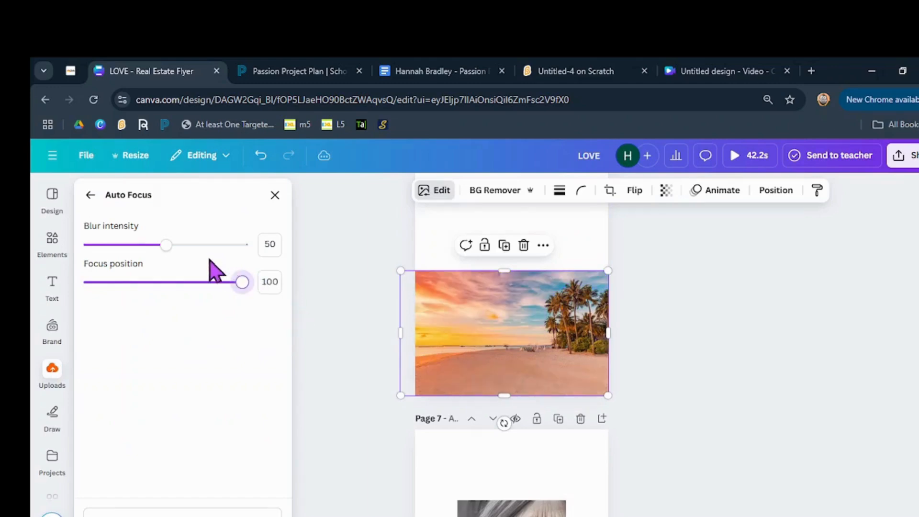
{"action": "left_click_drag", "start_coordinate": [168, 245], "coordinate": [37, 256]}
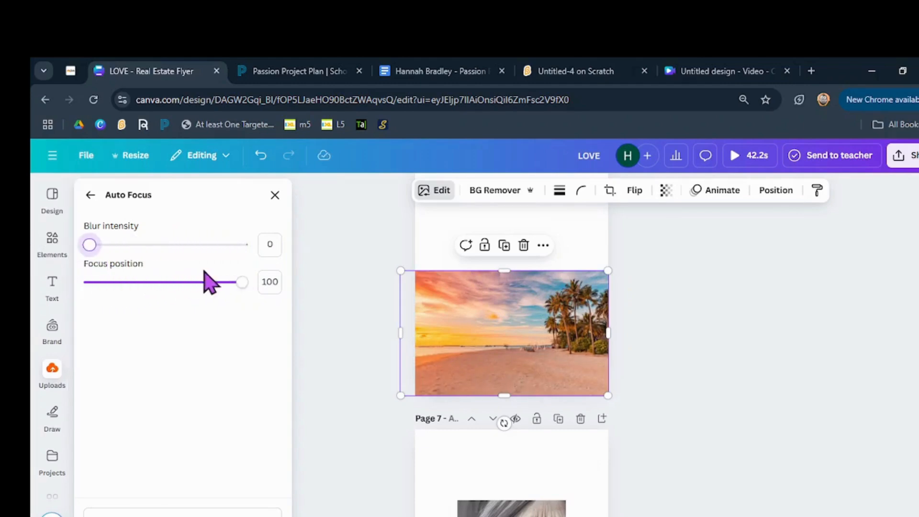
{"action": "left_click_drag", "start_coordinate": [90, 244], "coordinate": [237, 245]}
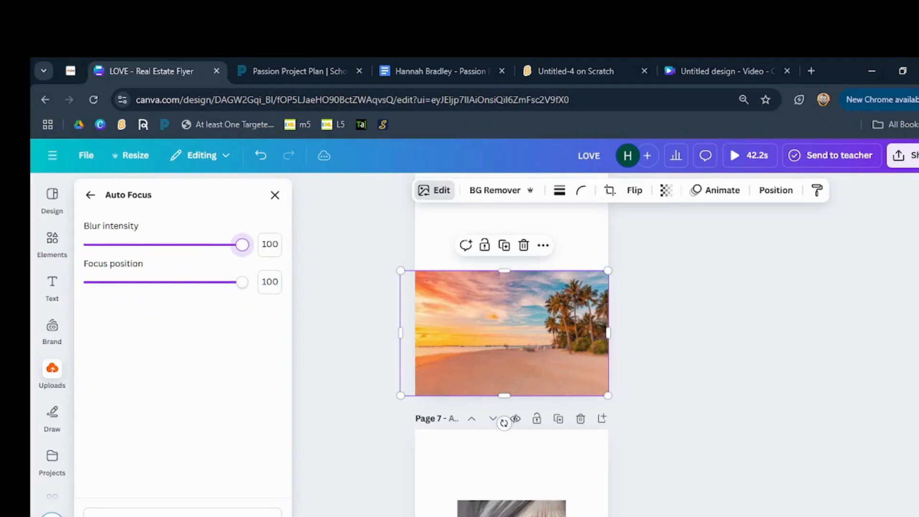
{"action": "left_click_drag", "start_coordinate": [242, 282], "coordinate": [181, 282]}
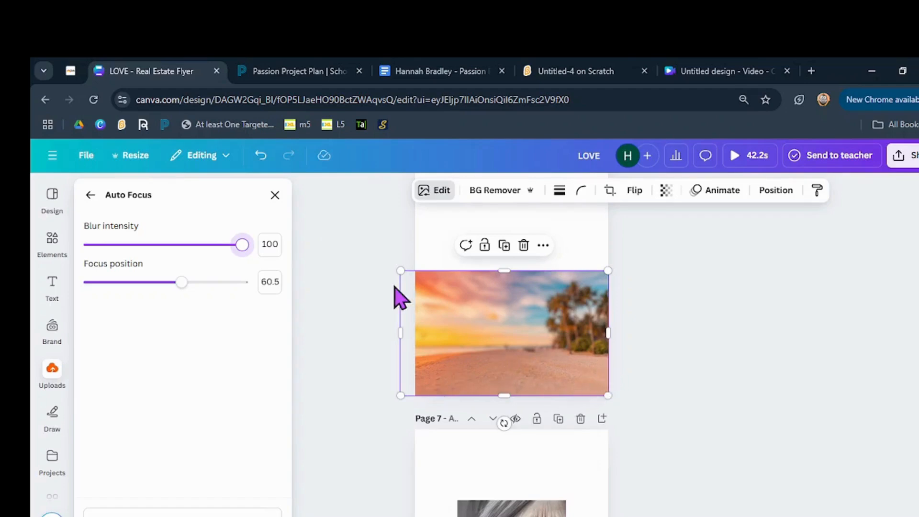
- Set the beach photo's Auto Focus blur intensity and focus position to 0
{"action": "left_click_drag", "start_coordinate": [184, 282], "coordinate": [53, 280]}
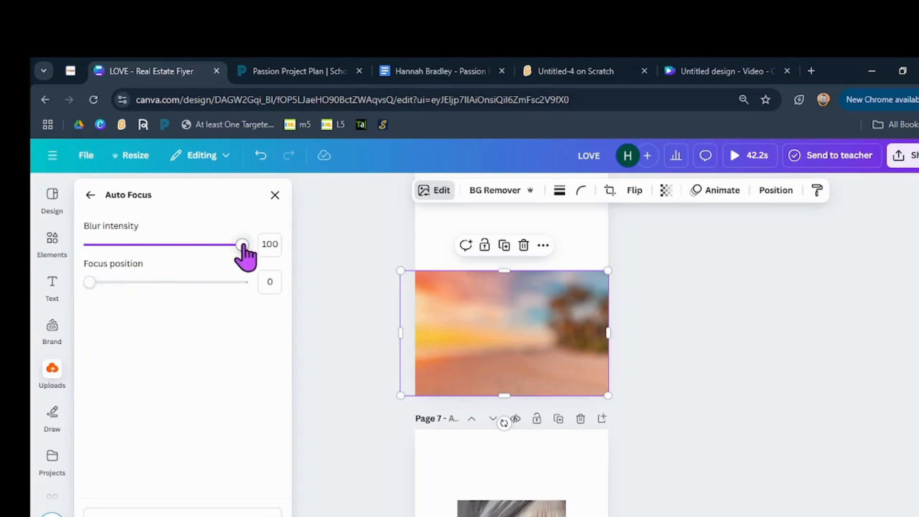
{"action": "left_click_drag", "start_coordinate": [237, 246], "coordinate": [87, 261]}
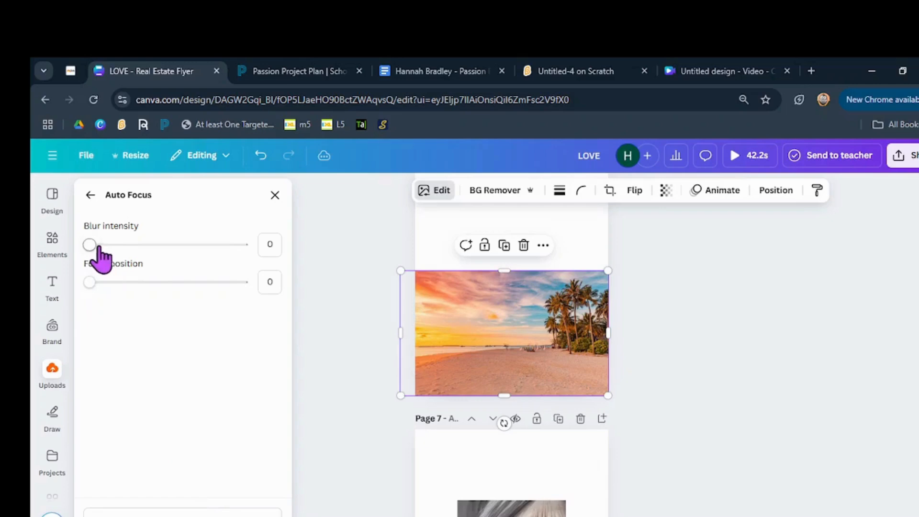
{"action": "mouse_move", "coordinate": [90, 245]}
{"action": "left_mouse_down"}
{"action": "mouse_move", "coordinate": [328, 269]}
{"action": "mouse_move", "coordinate": [320, 277]}
{"action": "mouse_move", "coordinate": [50, 268]}
{"action": "mouse_move", "coordinate": [259, 318]}
{"action": "mouse_move", "coordinate": [113, 246]}
{"action": "mouse_move", "coordinate": [92, 245]}
{"action": "left_mouse_up"}
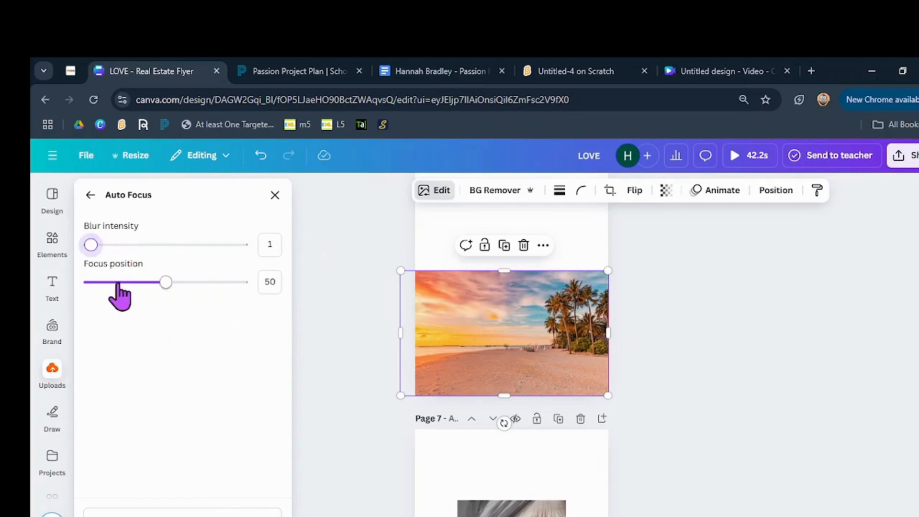
{"action": "left_click_drag", "start_coordinate": [165, 283], "coordinate": [45, 296]}
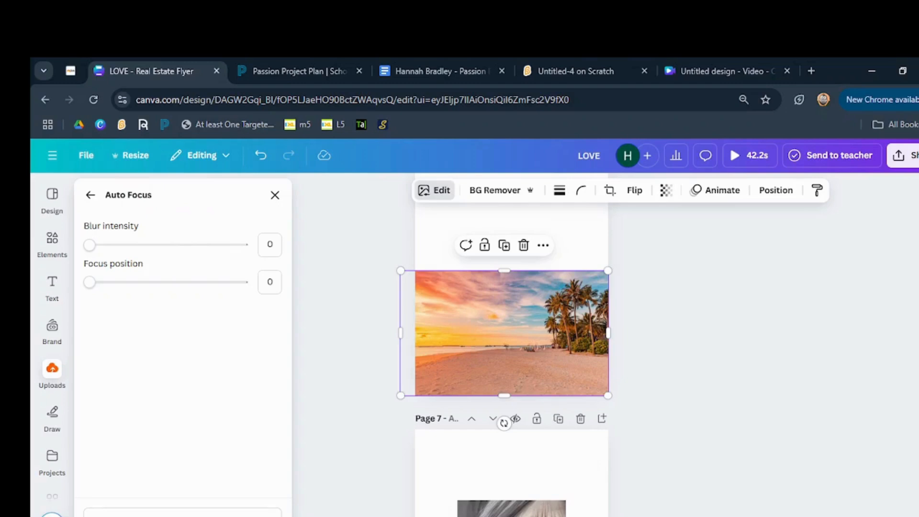
- Select the portrait on page 7 and undo the Auto Focus effect applied to it
{"action": "scroll", "coordinate": [511, 344], "scroll_direction": "down", "scroll_amount": 4}
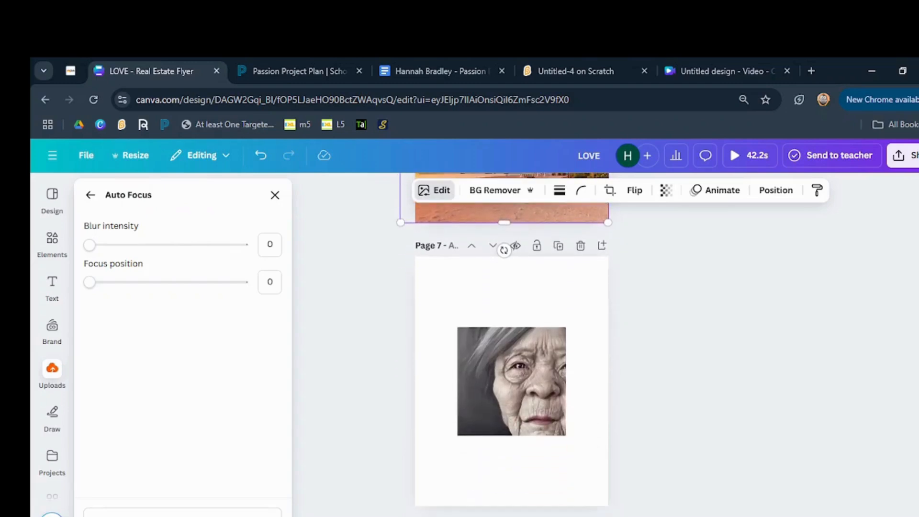
{"action": "left_click", "coordinate": [512, 381]}
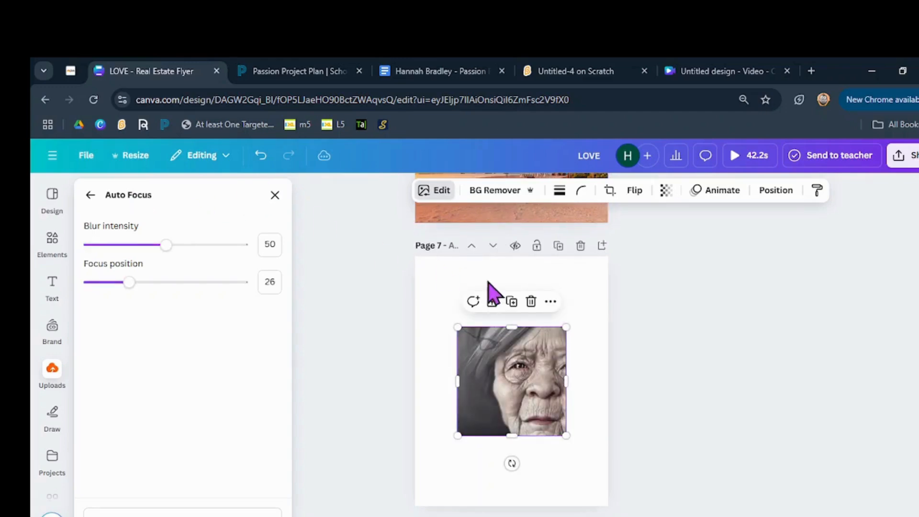
{"action": "left_click", "coordinate": [275, 195]}
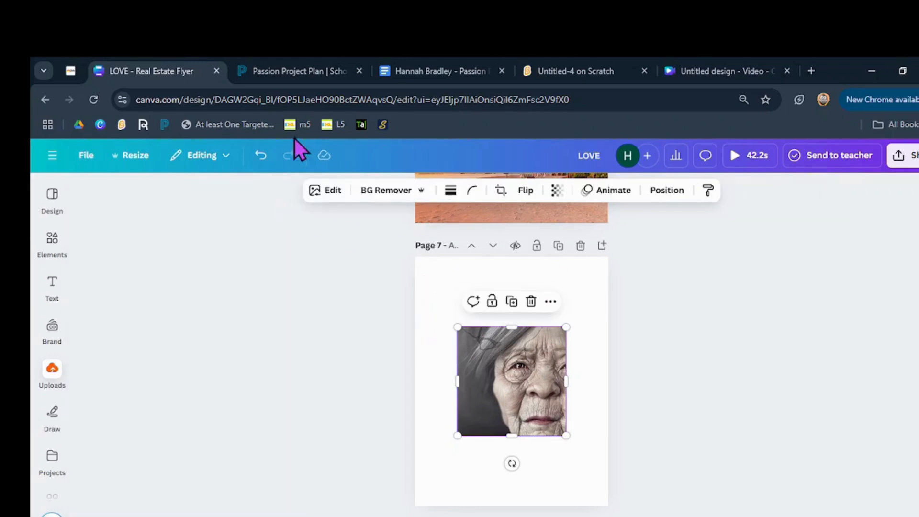
{"action": "left_click", "coordinate": [259, 158]}
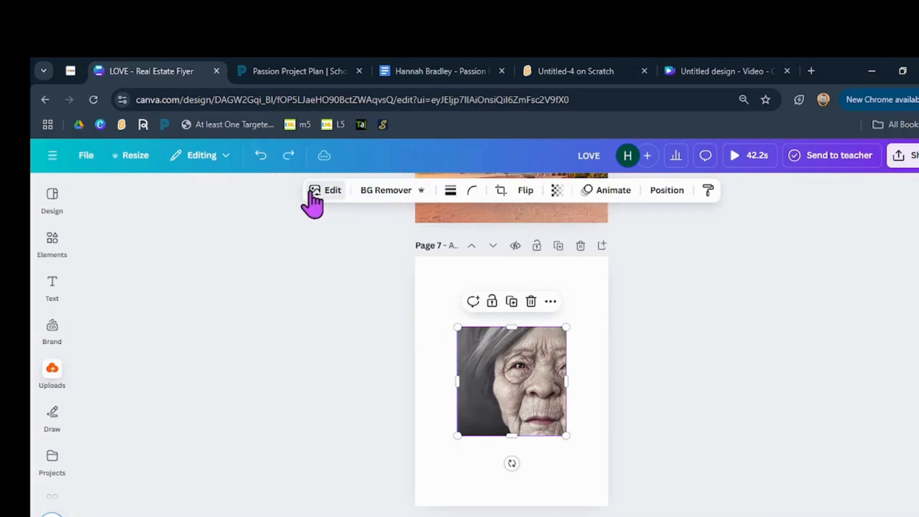
- Apply Face Retouch to the page 7 portrait and set Smooth skin to 100
{"action": "left_click", "coordinate": [312, 201]}
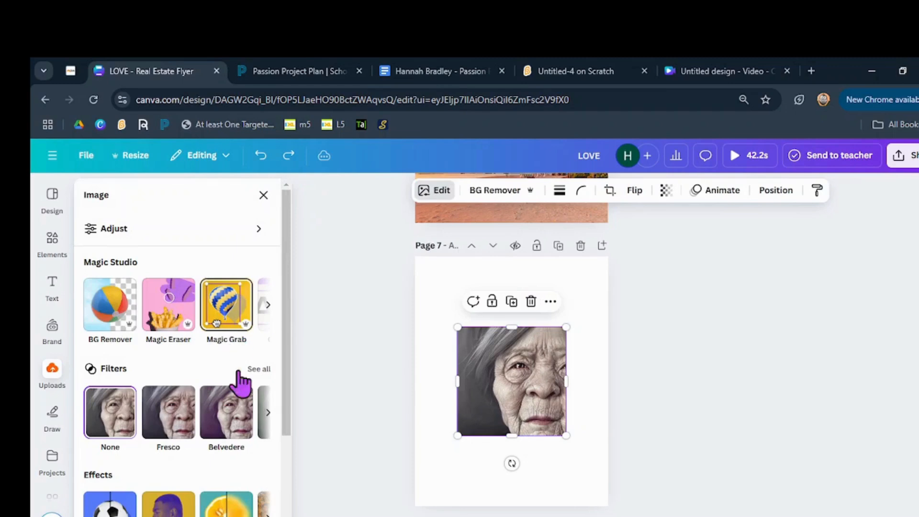
{"action": "left_click_drag", "start_coordinate": [287, 398], "coordinate": [295, 505]}
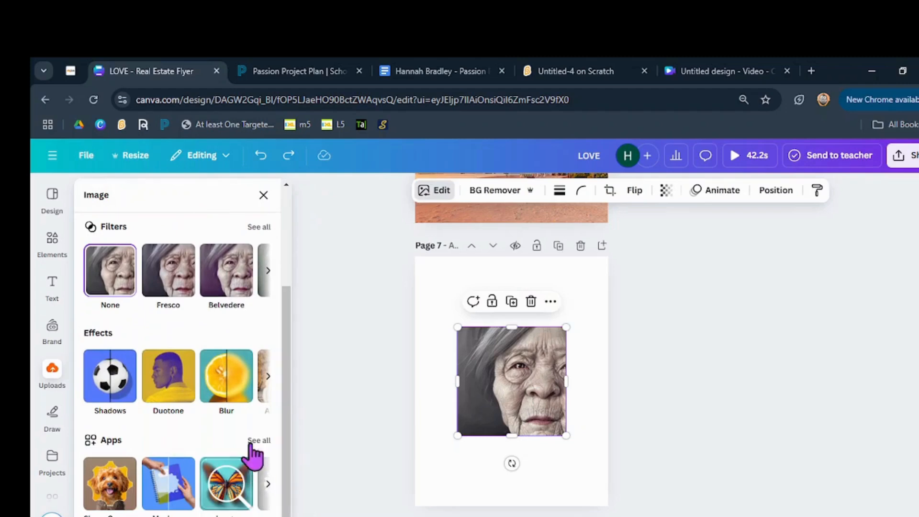
{"action": "left_click", "coordinate": [269, 377]}
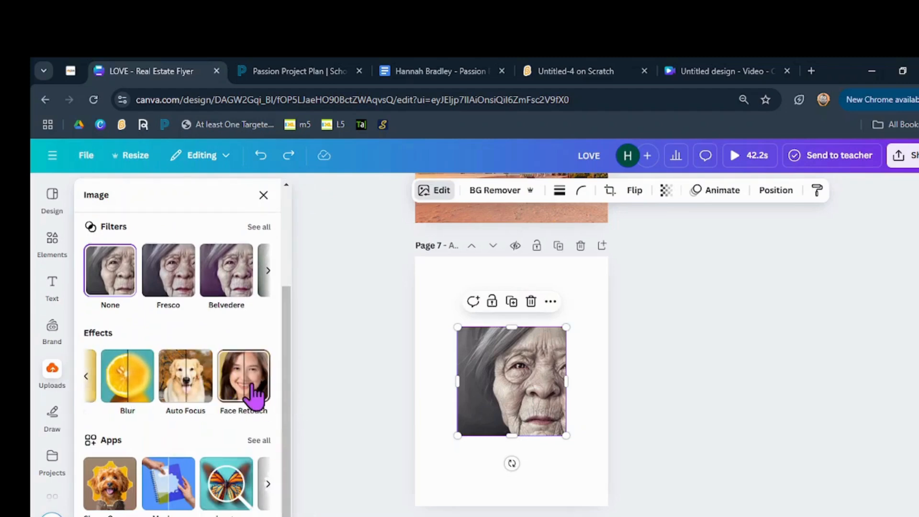
{"action": "left_click", "coordinate": [252, 388]}
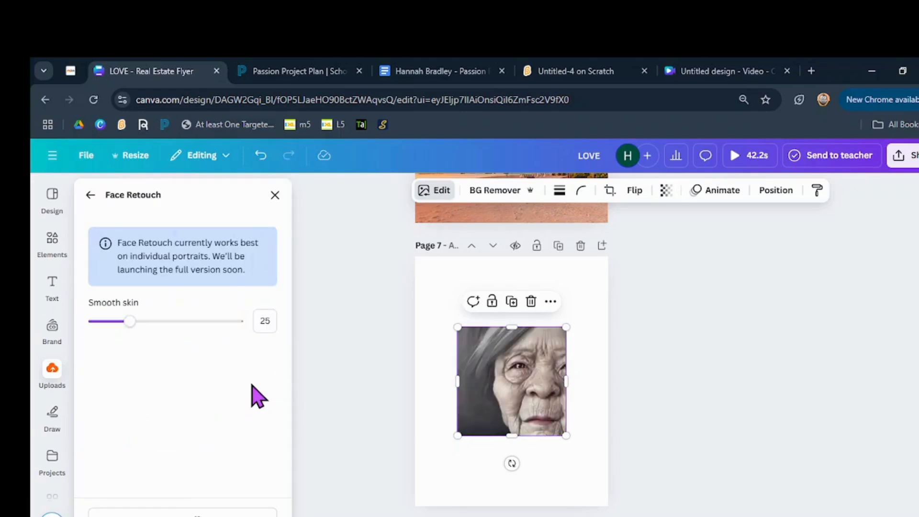
{"action": "left_click_drag", "start_coordinate": [127, 322], "coordinate": [303, 363]}
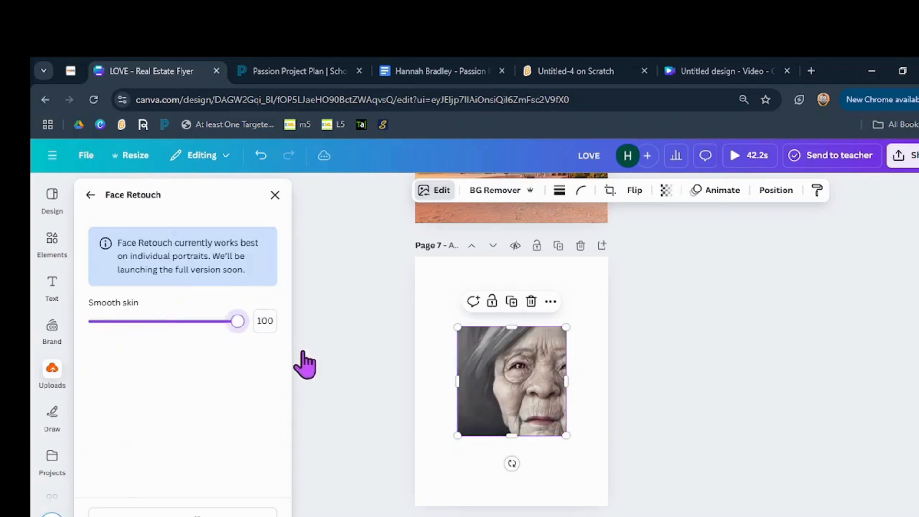
{"action": "left_click_drag", "start_coordinate": [230, 326], "coordinate": [287, 354]}
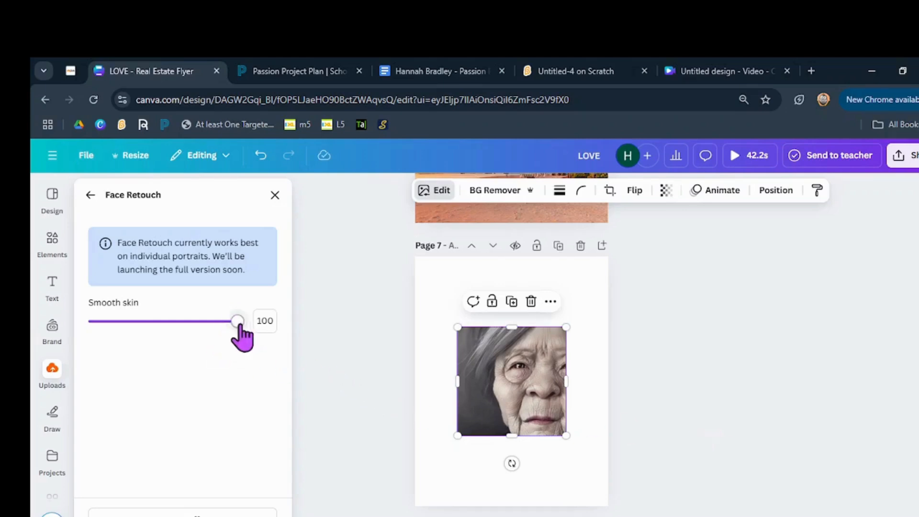
- Compare the portrait with Smooth skin at 0, raise it back to 100, and deselect the portrait
{"action": "left_click_drag", "start_coordinate": [238, 326], "coordinate": [33, 312]}
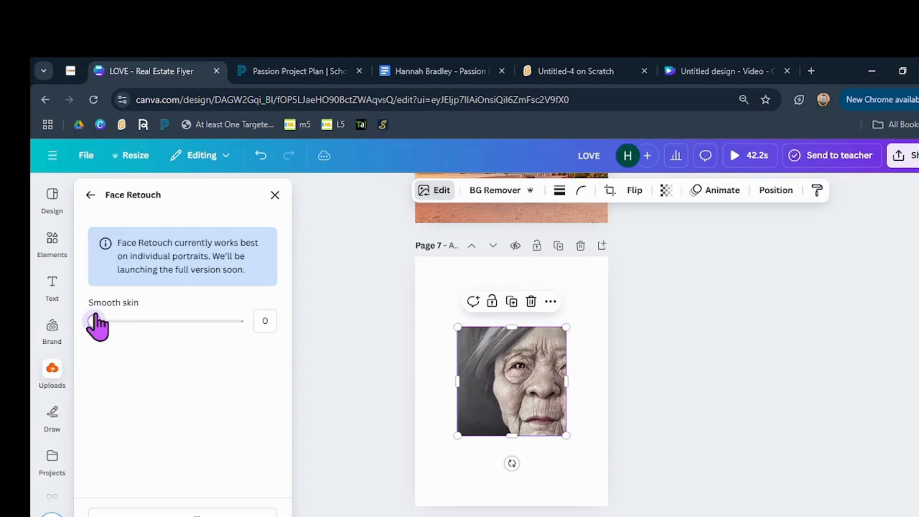
{"action": "left_click_drag", "start_coordinate": [95, 321], "coordinate": [308, 362]}
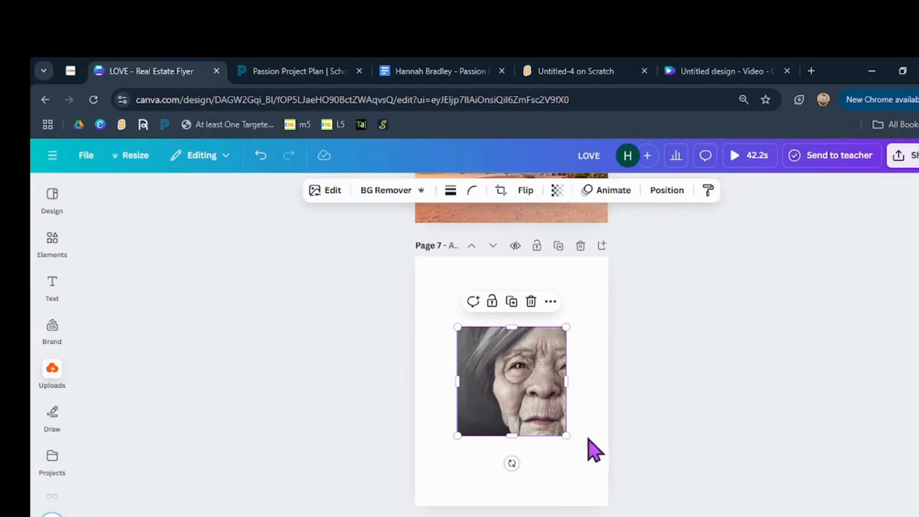
{"action": "left_click", "coordinate": [619, 445]}
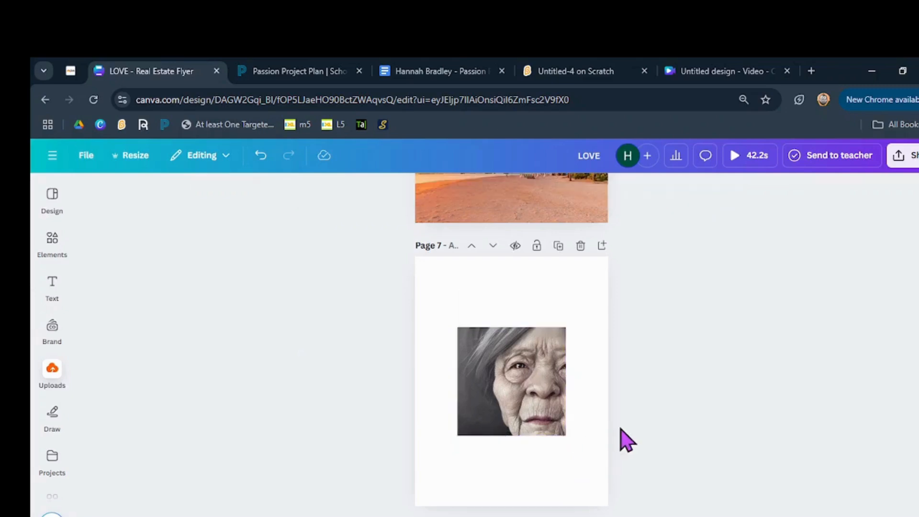